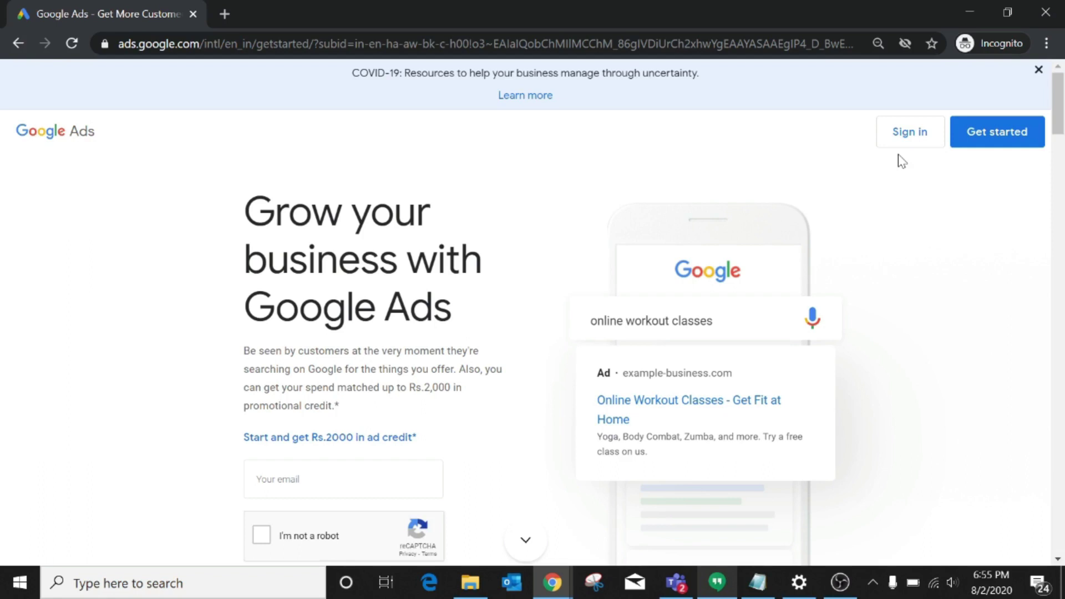
# Sign in to Google Ads with the account e-mail and password.
pyautogui.click(910, 140)
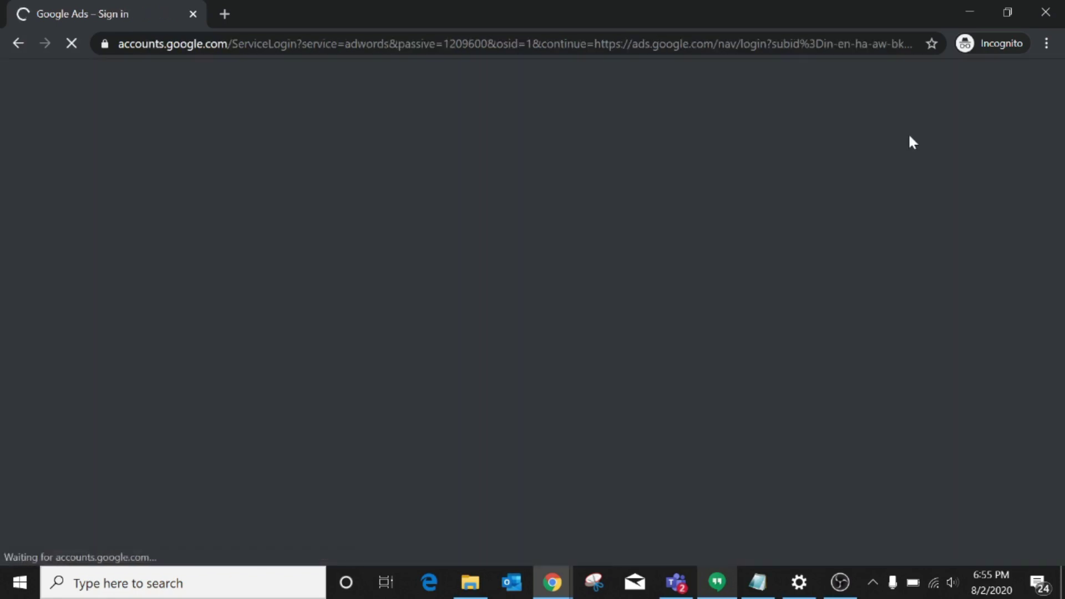
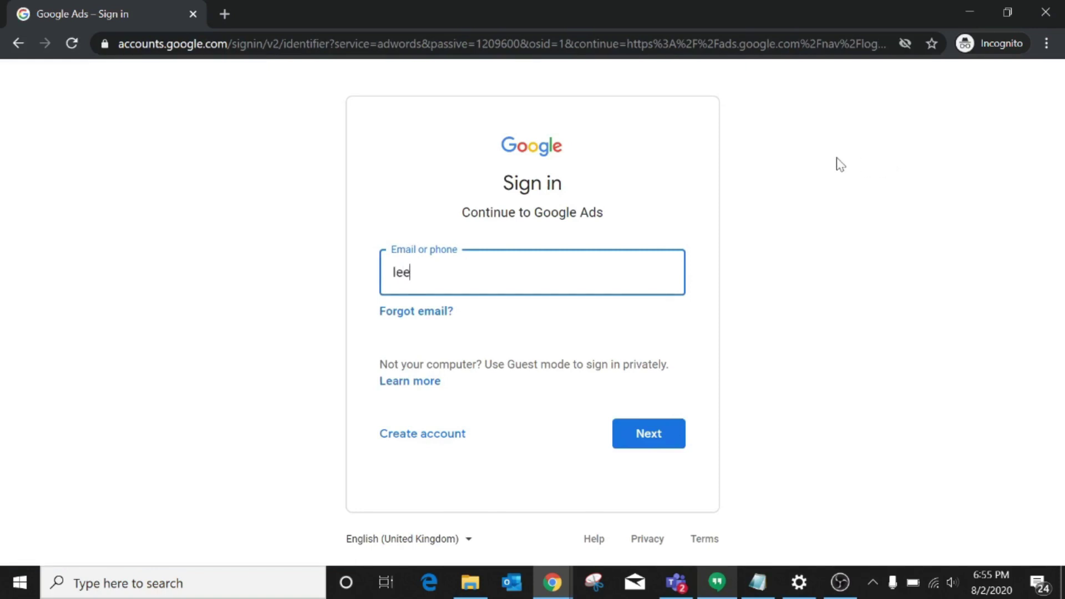
pyautogui.press('Return')
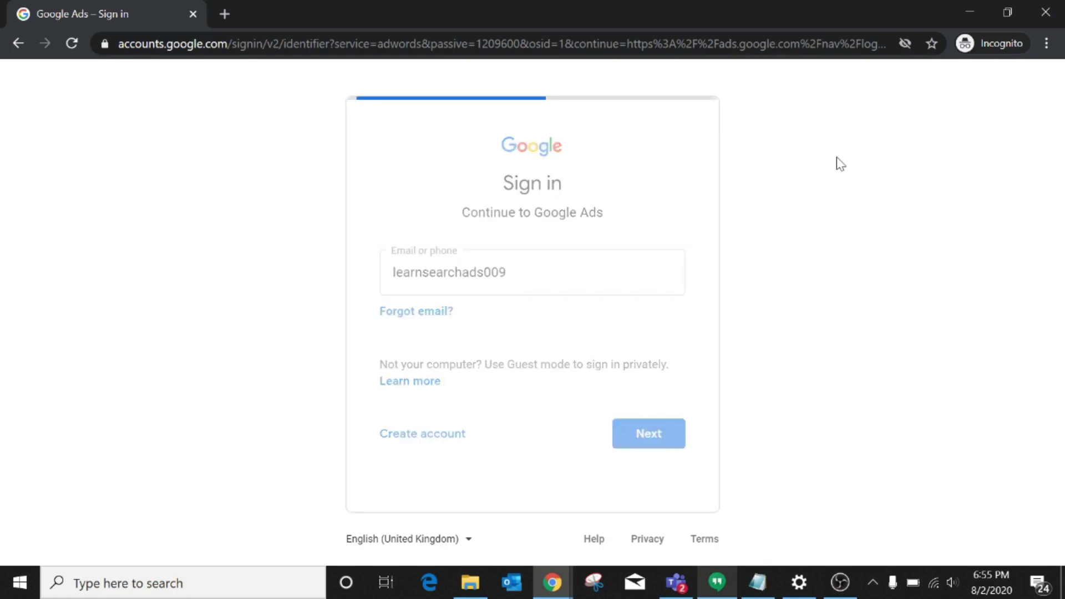
pyautogui.write('••••••••••')
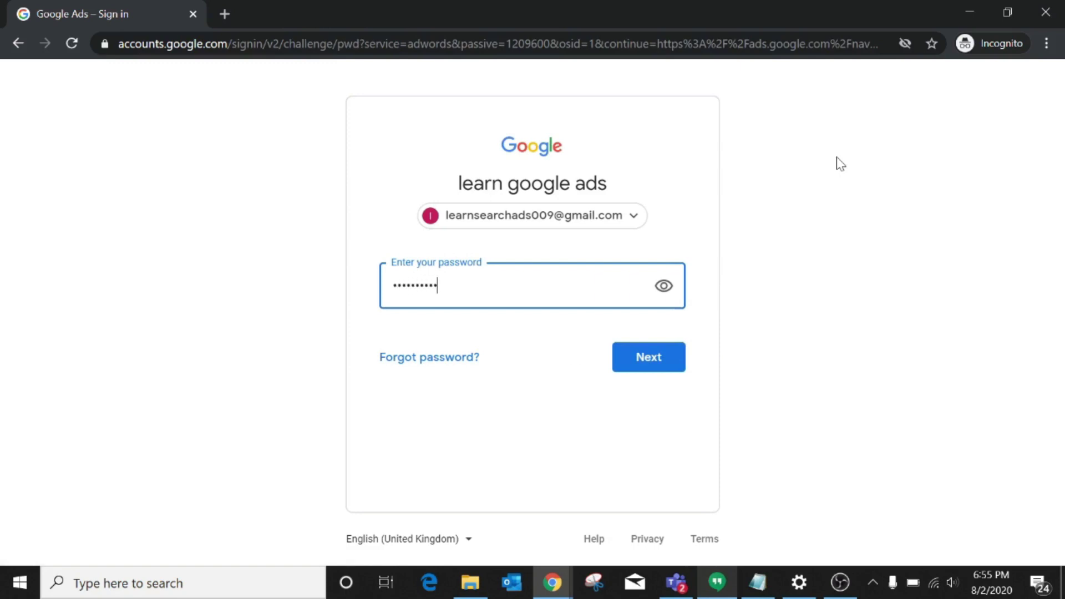
pyautogui.write('••••')
pyautogui.press('Return')
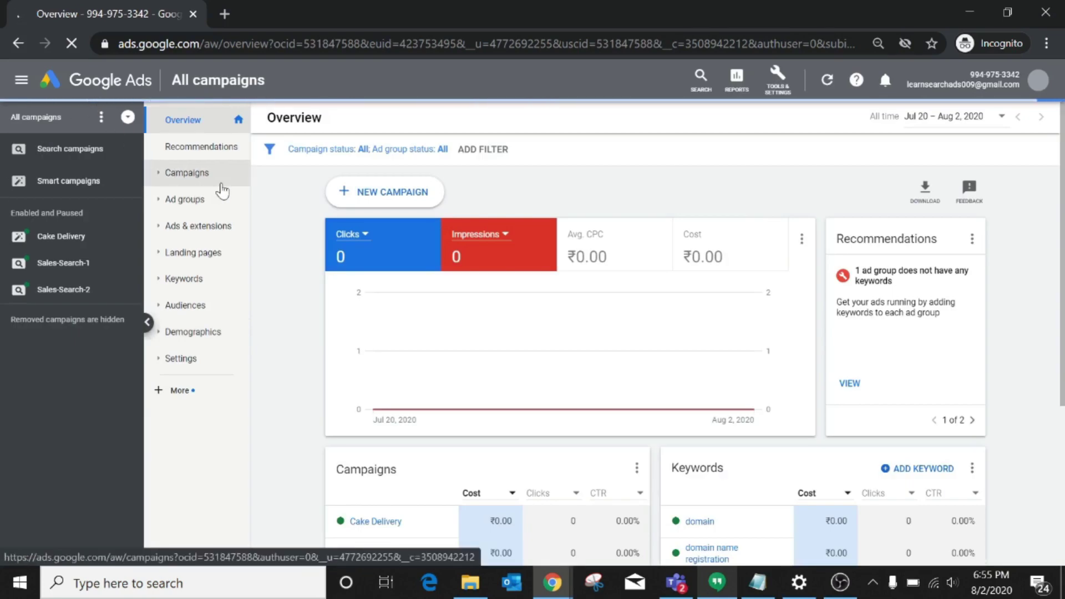
# Start a new campaign from the Campaigns list, choosing the Sales goal.
pyautogui.click(191, 173)
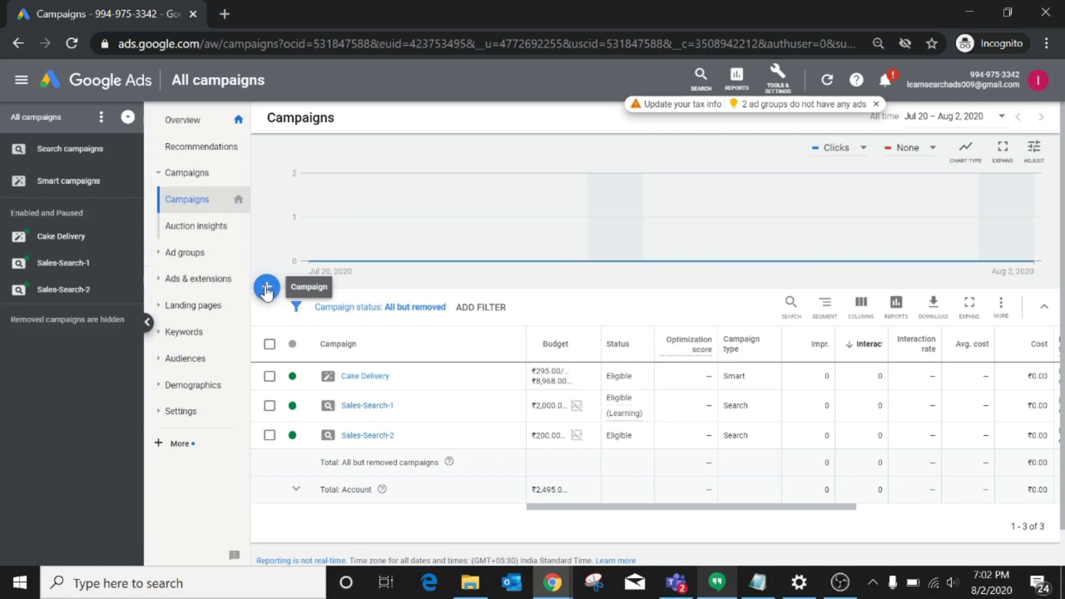
pyautogui.click(267, 289)
pyautogui.click(332, 345)
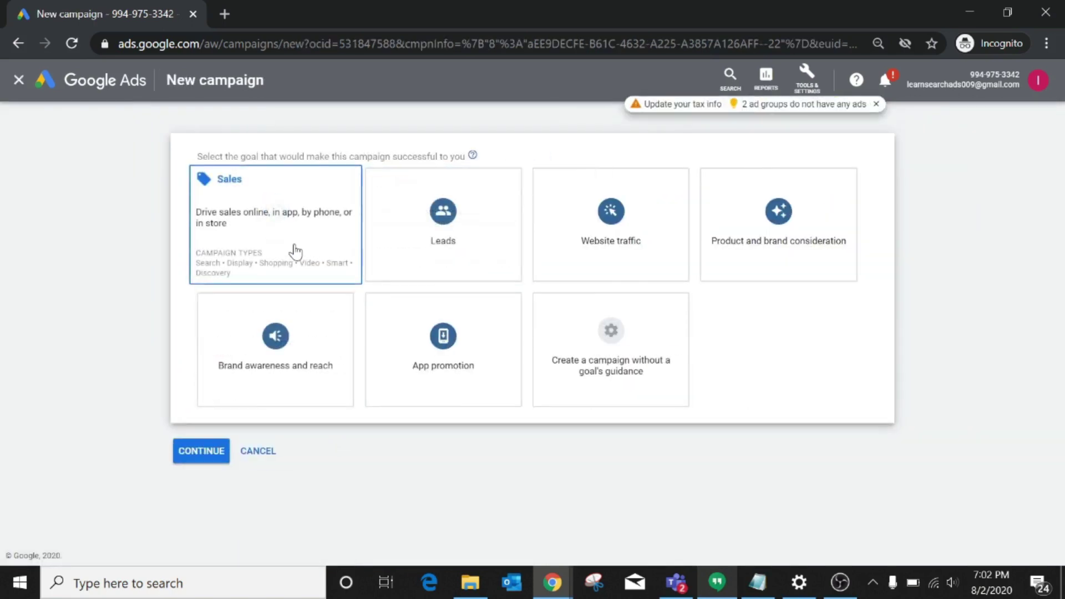
pyautogui.click(292, 250)
pyautogui.click(263, 316)
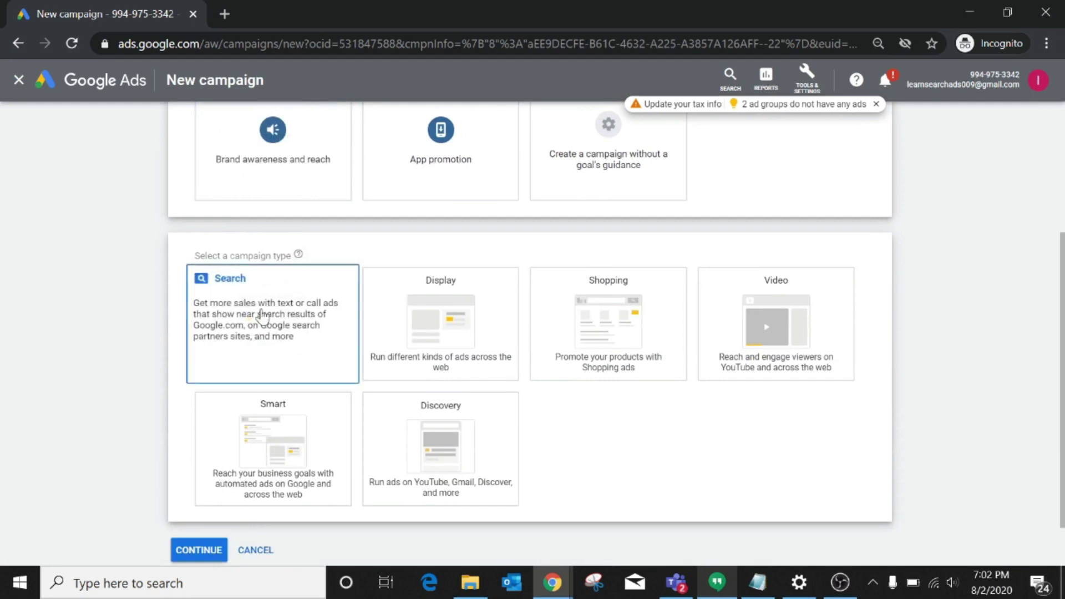
pyautogui.scroll(3, 393, 263)
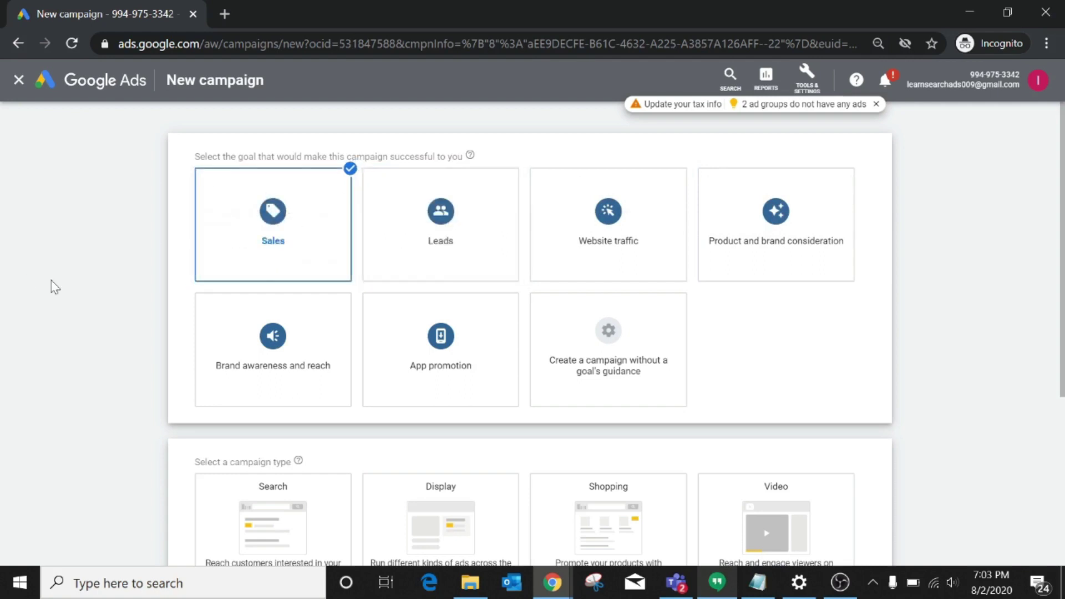
# Make Search the campaign type, leaving the Website visits option unticked.
pyautogui.scroll(-5, 52, 285)
pyautogui.click(286, 252)
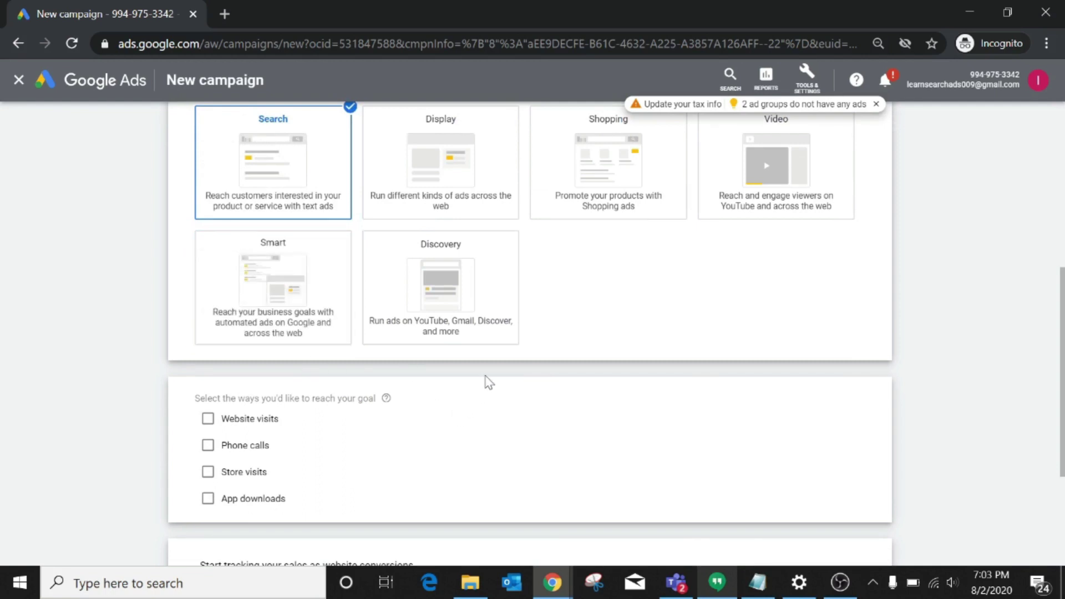
pyautogui.scroll(-3, 487, 381)
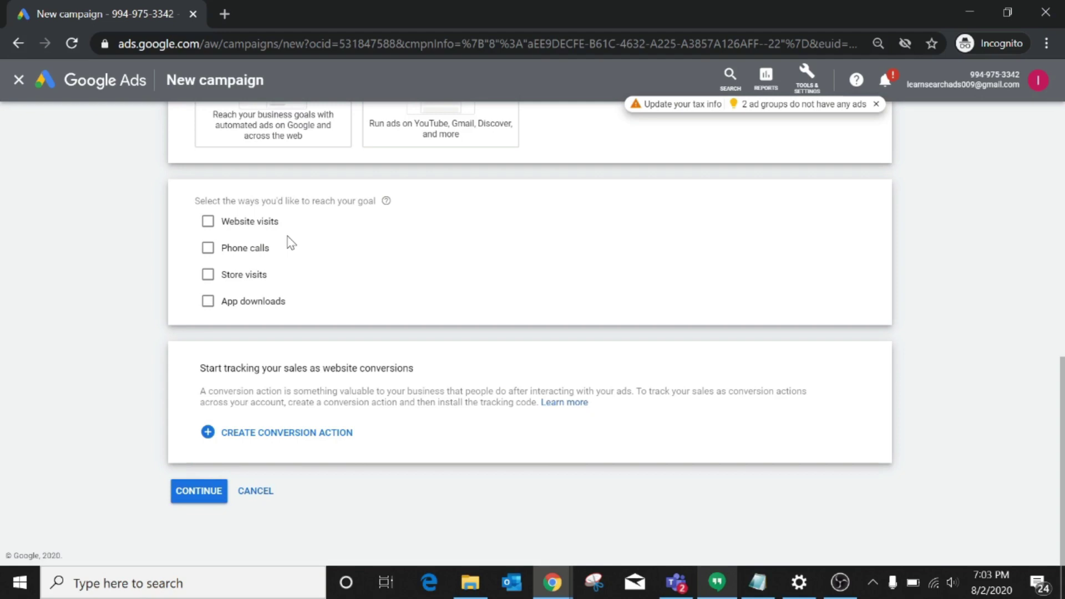
pyautogui.click(207, 222)
pyautogui.click(207, 222)
pyautogui.click(207, 222)
pyautogui.click(208, 222)
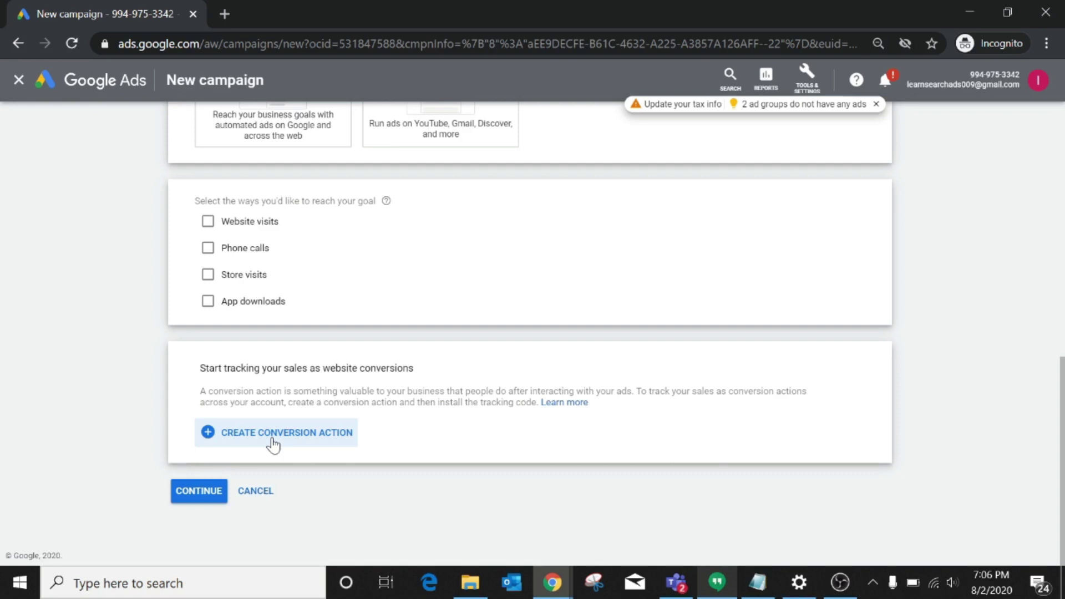
# Continue to the campaign settings step for the default-named Sales-Search-3 campaign.
pyautogui.click(203, 493)
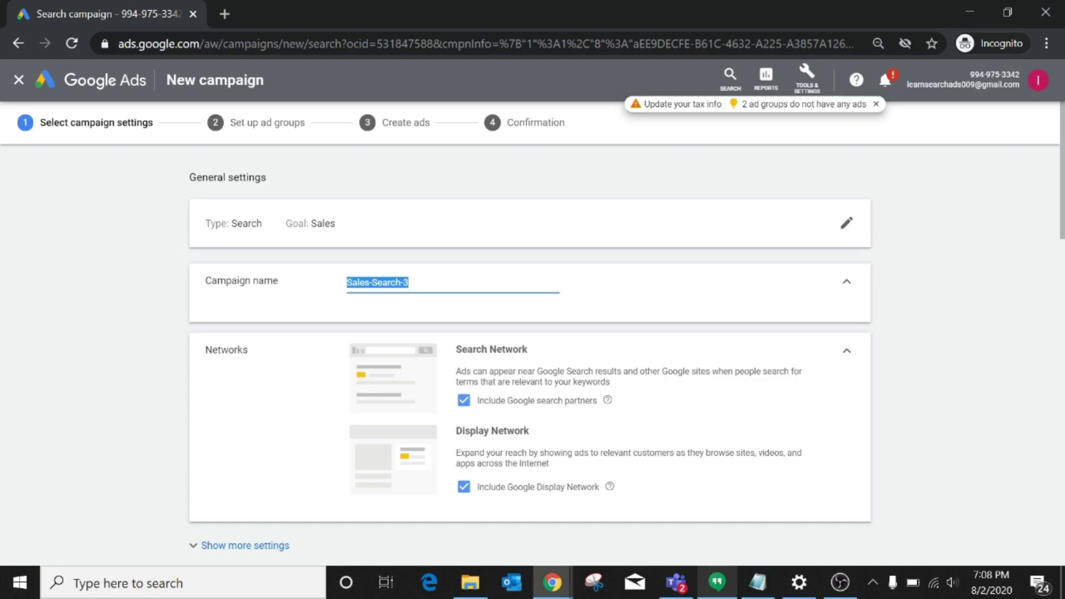
# Replace Sales-Search-3 with the name "Cakes Mania | Delhi | Summer Season'20".
pyautogui.write('Cak')
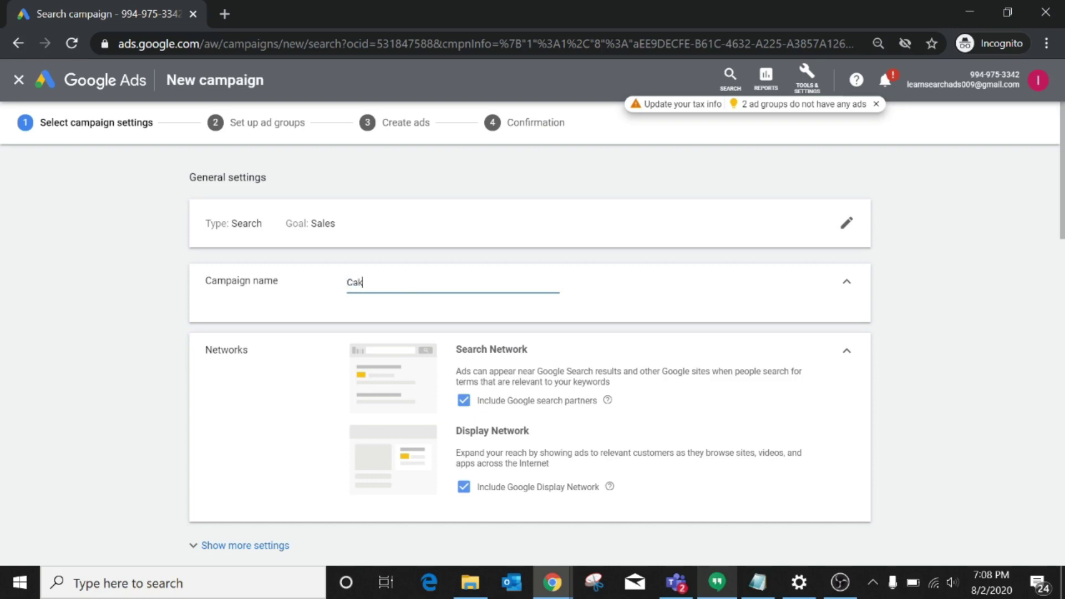
pyautogui.write('es Mania')
pyautogui.write(' | Delhi')
pyautogui.write(' |')
pyautogui.write(' Sa')
pyautogui.press('BackSpace')
pyautogui.press('BackSpace')
pyautogui.write('Summer')
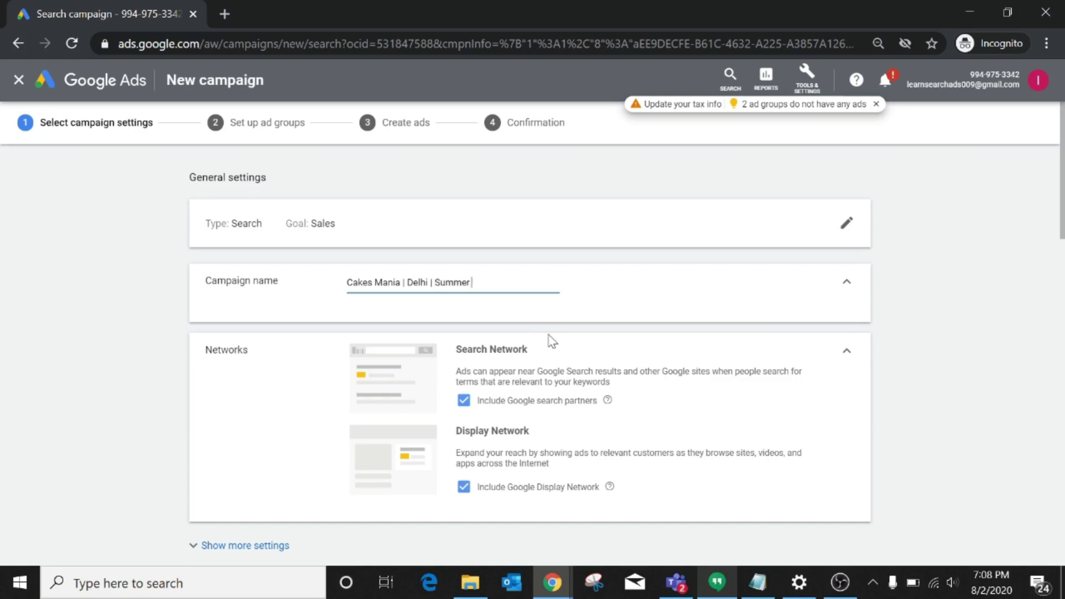
pyautogui.write(' Season')
pyautogui.write("'1")
pyautogui.write('9')
pyautogui.press('BackSpace')
pyautogui.press('BackSpace')
pyautogui.write('20')
# Untick Include Google search partners in the campaign's Networks section.
pyautogui.click(968, 405)
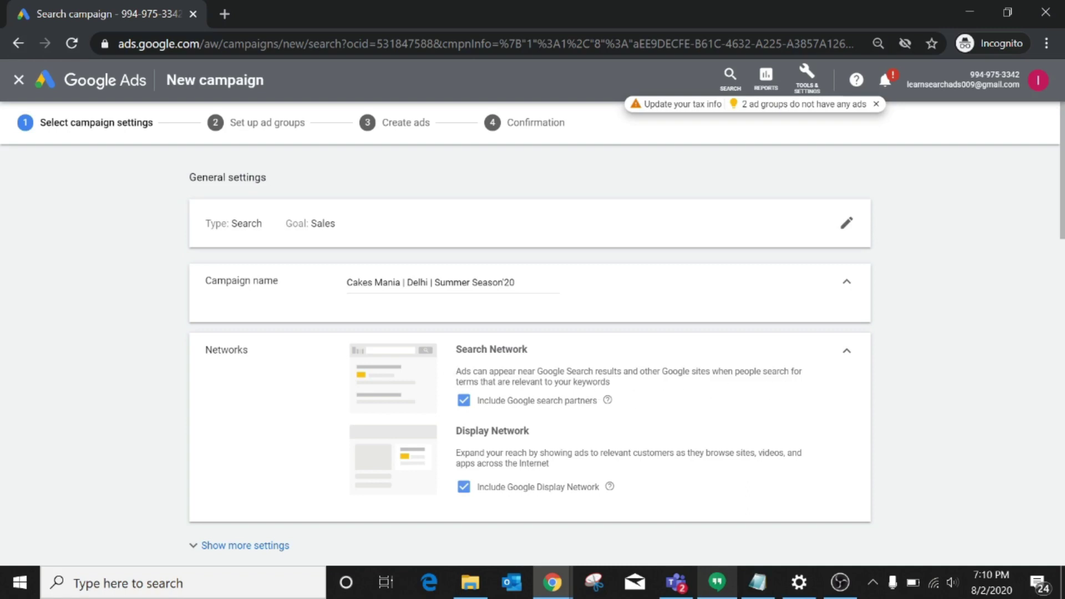
pyautogui.moveTo(461, 350); pyautogui.dragTo(537, 352)
pyautogui.click(588, 349)
pyautogui.click(463, 400)
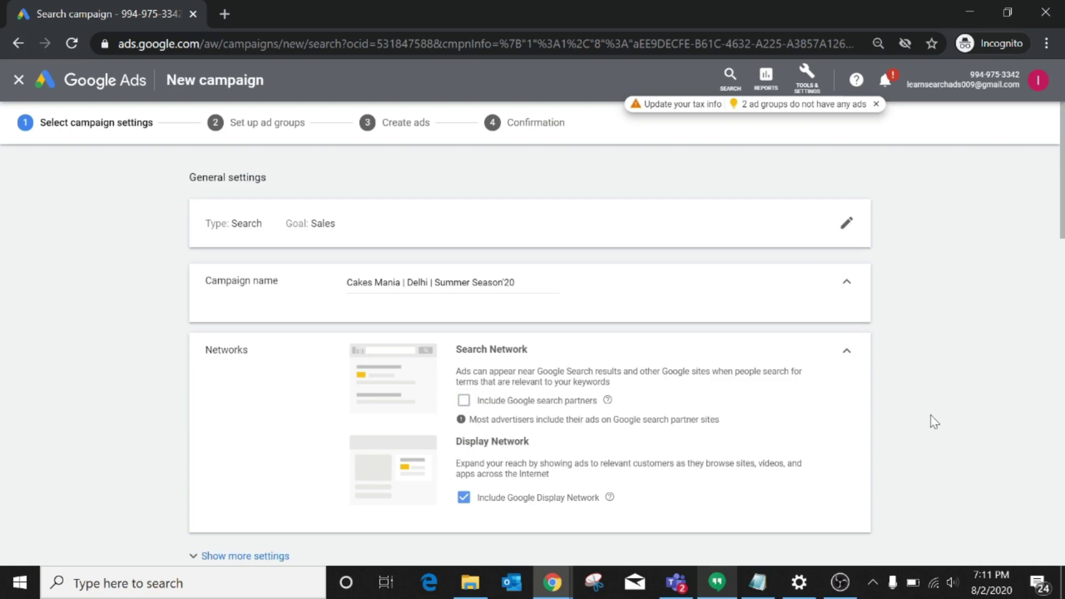
pyautogui.scroll(-7, 889, 427)
pyautogui.scroll(7, 888, 428)
# Exclude the Google Display Network and reveal the additional campaign settings.
pyautogui.click(466, 499)
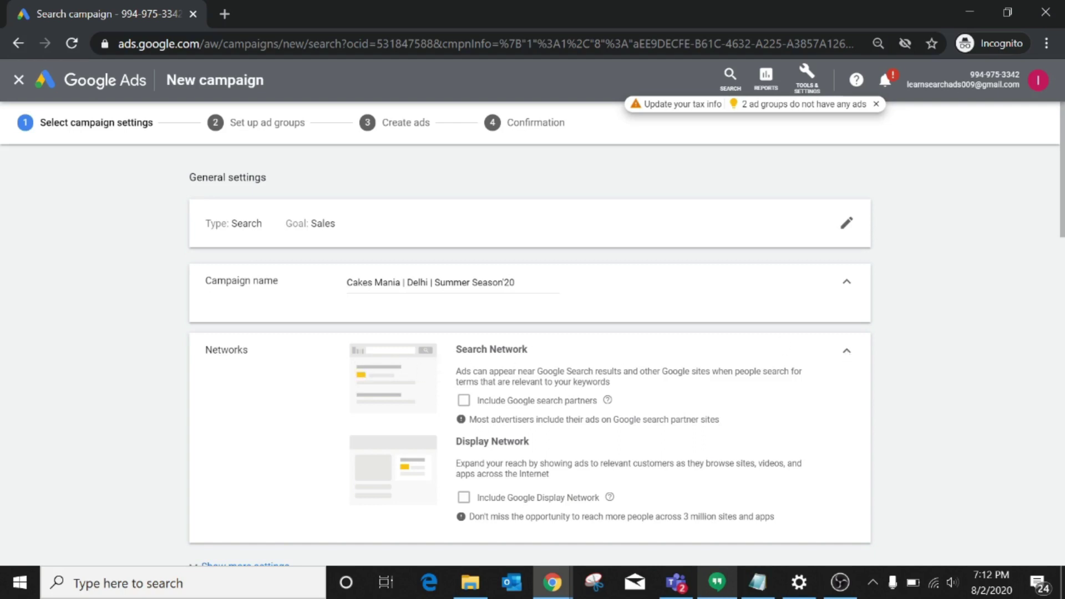
pyautogui.tripleClick(457, 350)
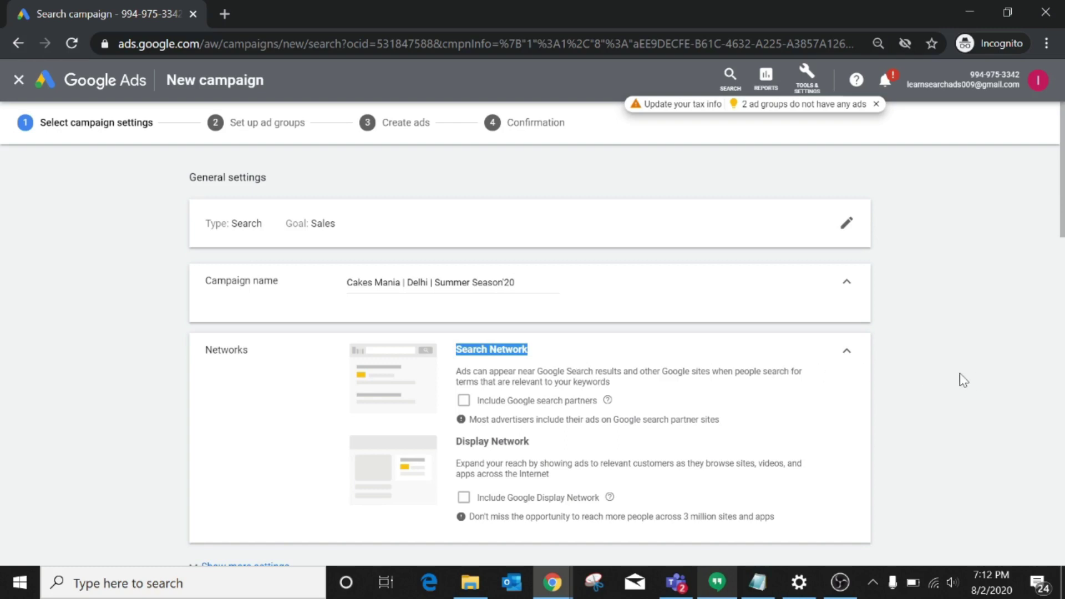
pyautogui.scroll(-6, 963, 380)
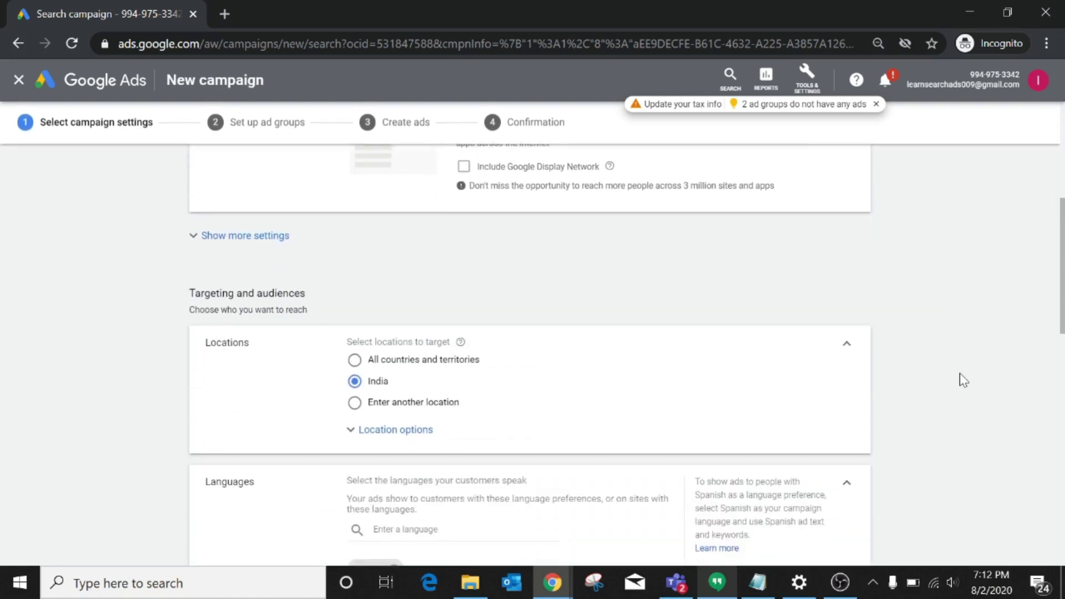
pyautogui.click(225, 236)
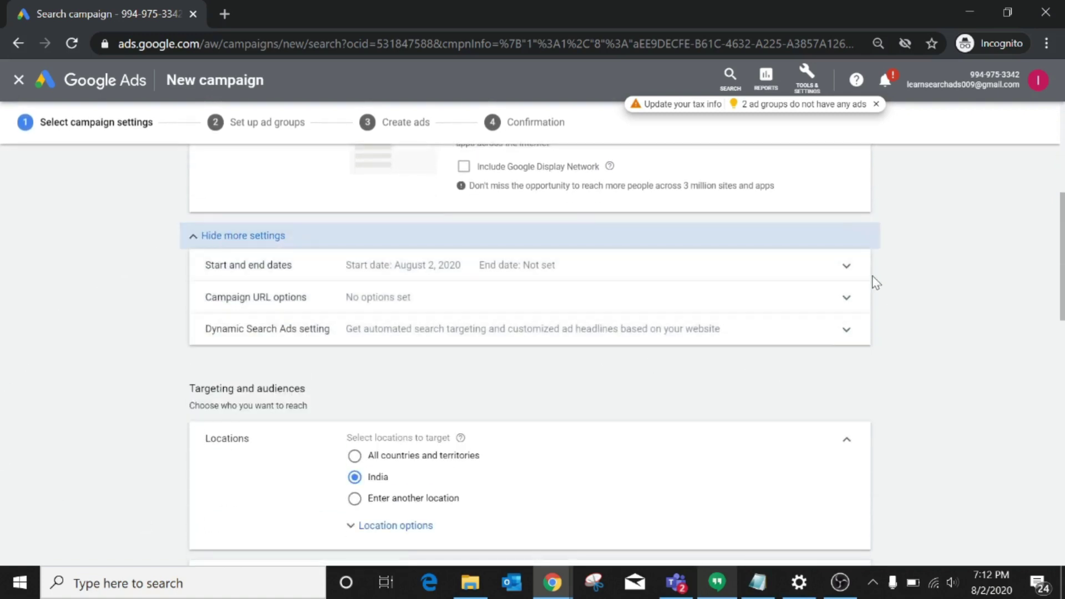
# Expand Start and end dates, keeping the Aug 2, 2020 start and no end date picked.
pyautogui.click(848, 266)
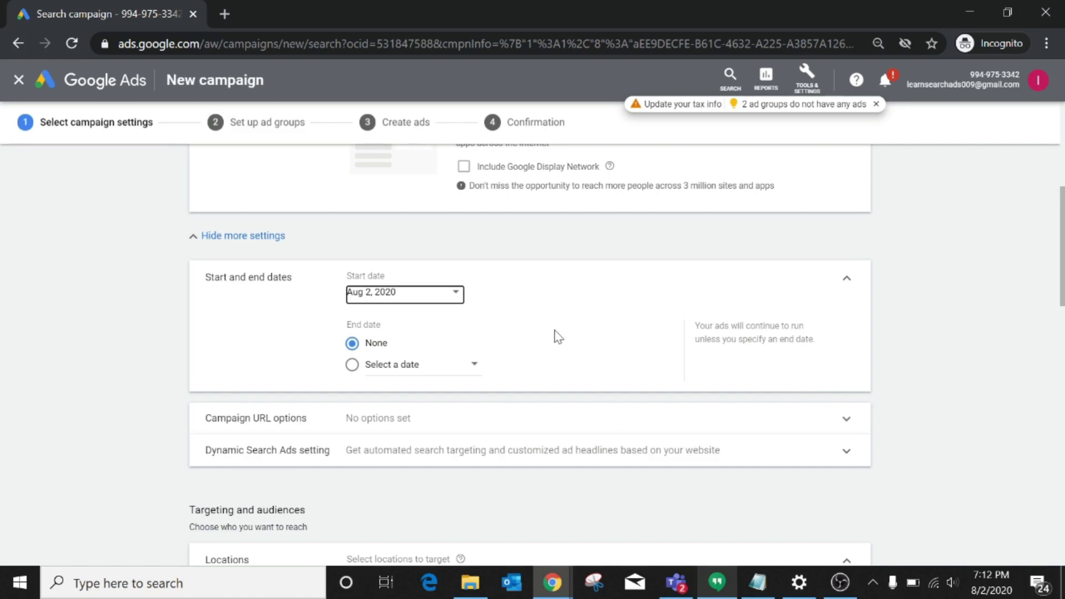
pyautogui.click(472, 370)
pyautogui.click(473, 375)
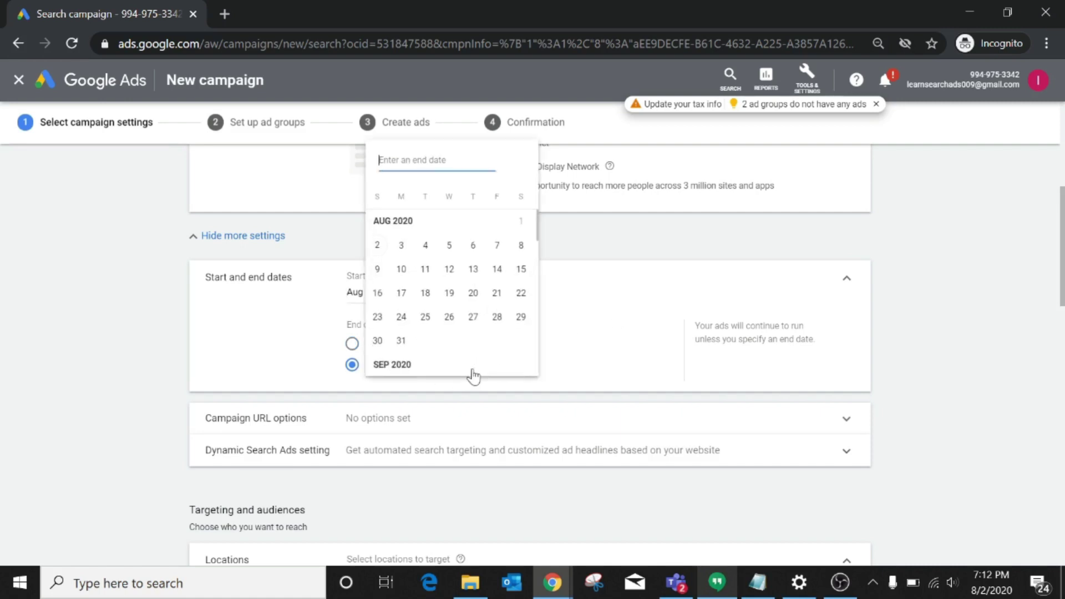
pyautogui.click(278, 309)
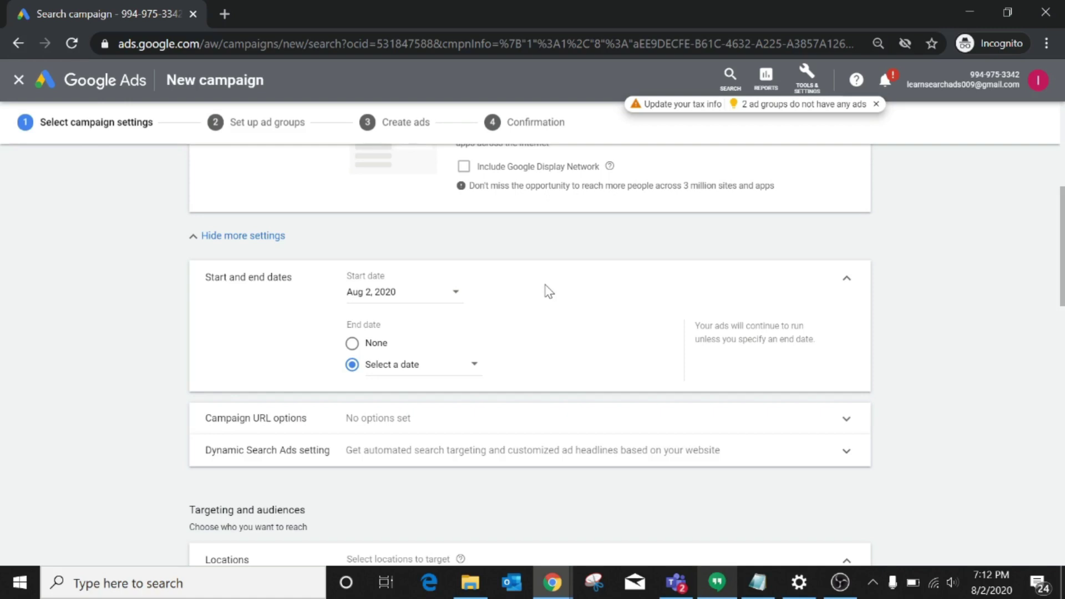
pyautogui.click(455, 293)
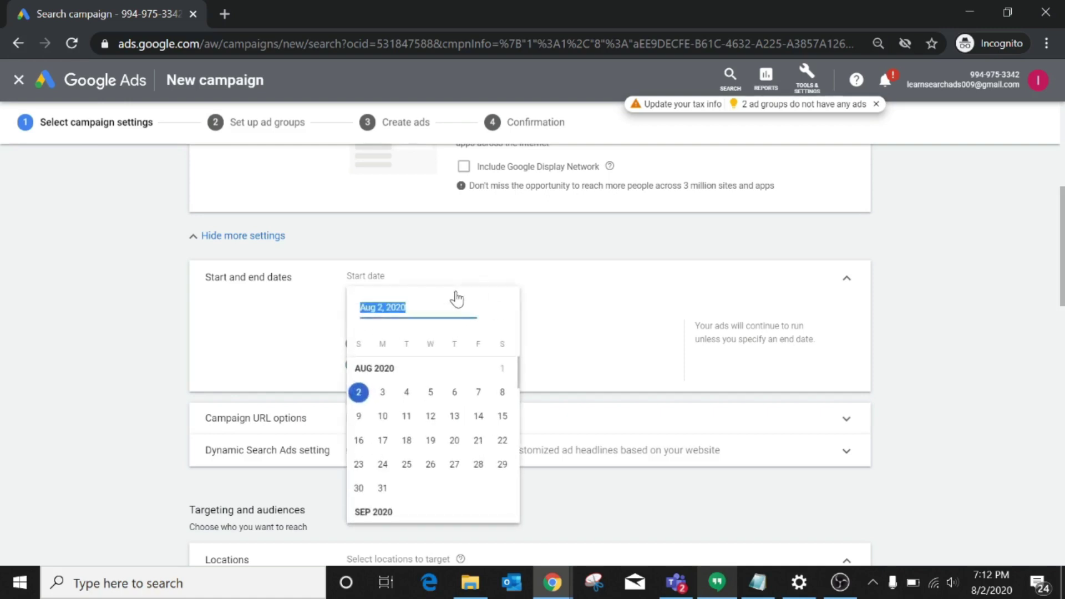
pyautogui.click(561, 309)
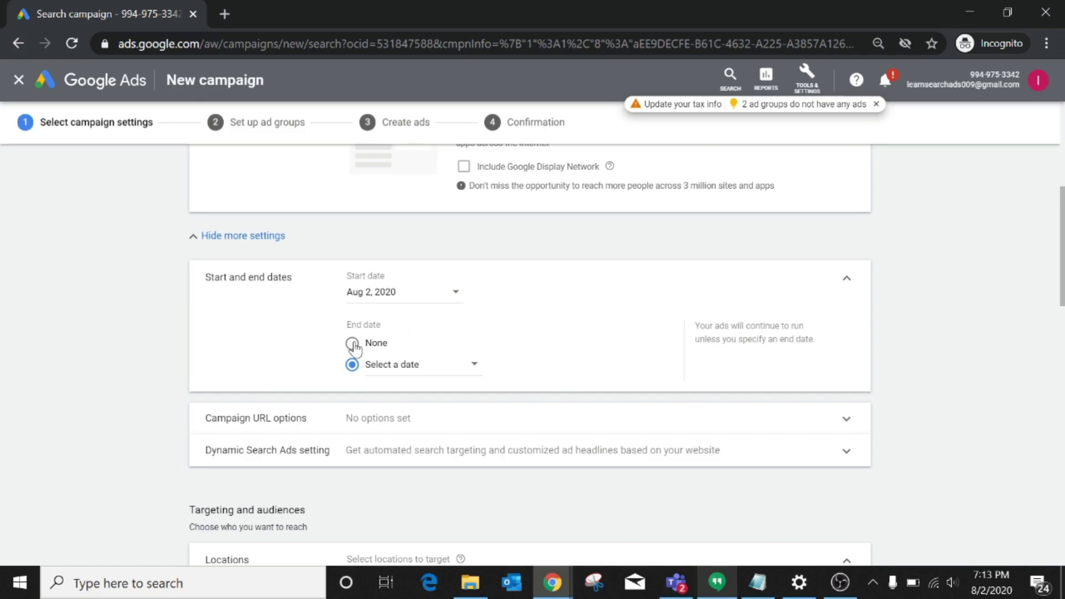
pyautogui.click(352, 344)
pyautogui.click(352, 366)
pyautogui.click(473, 368)
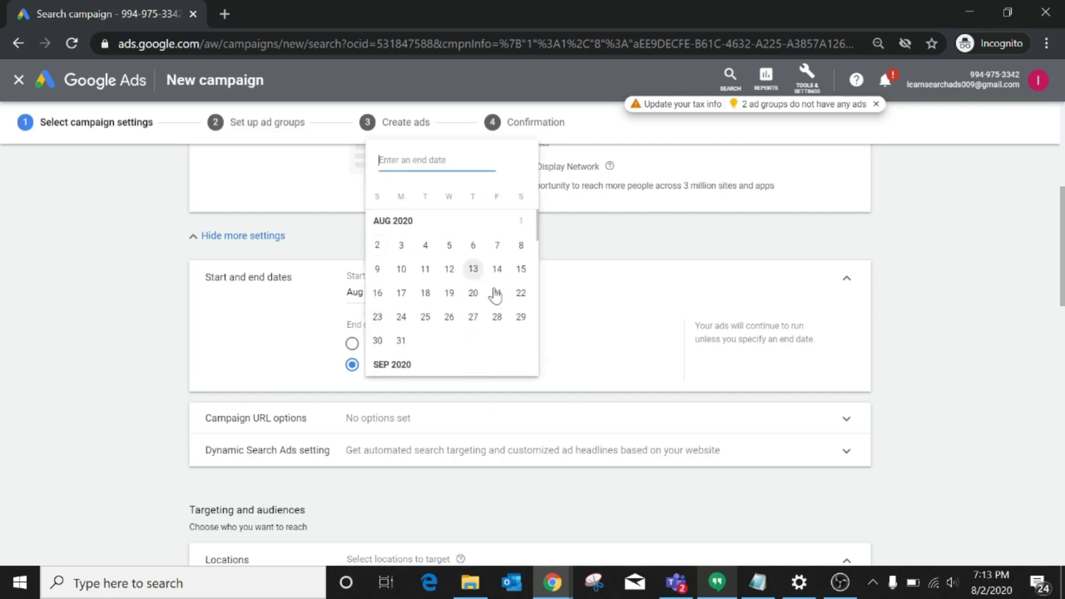
pyautogui.click(572, 336)
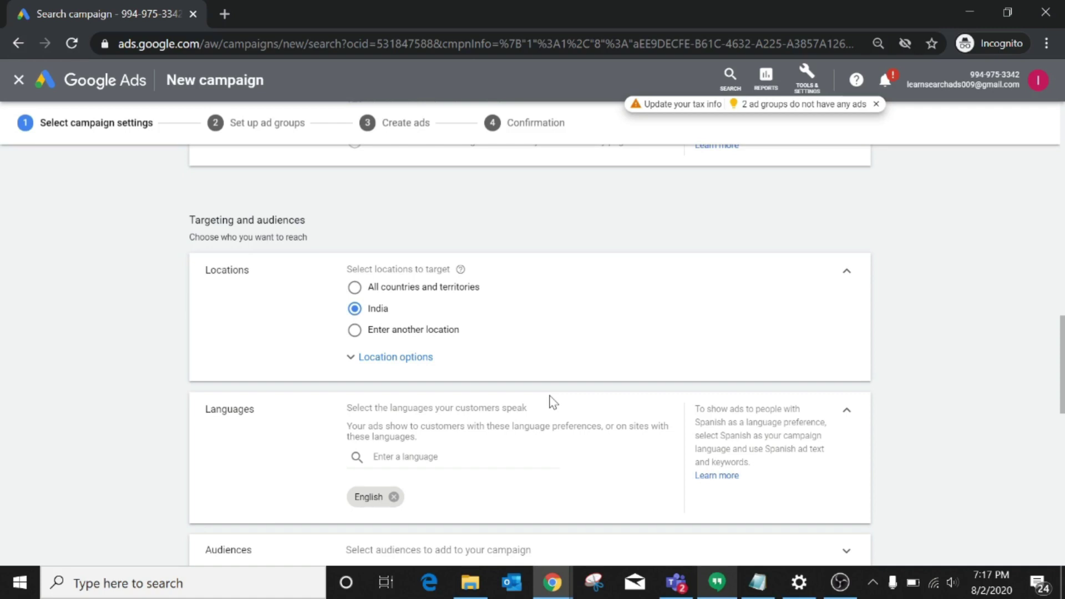
# Search the language list for 'mara' and 'telugu', then close it keeping English only.
pyautogui.scroll(-2, 551, 402)
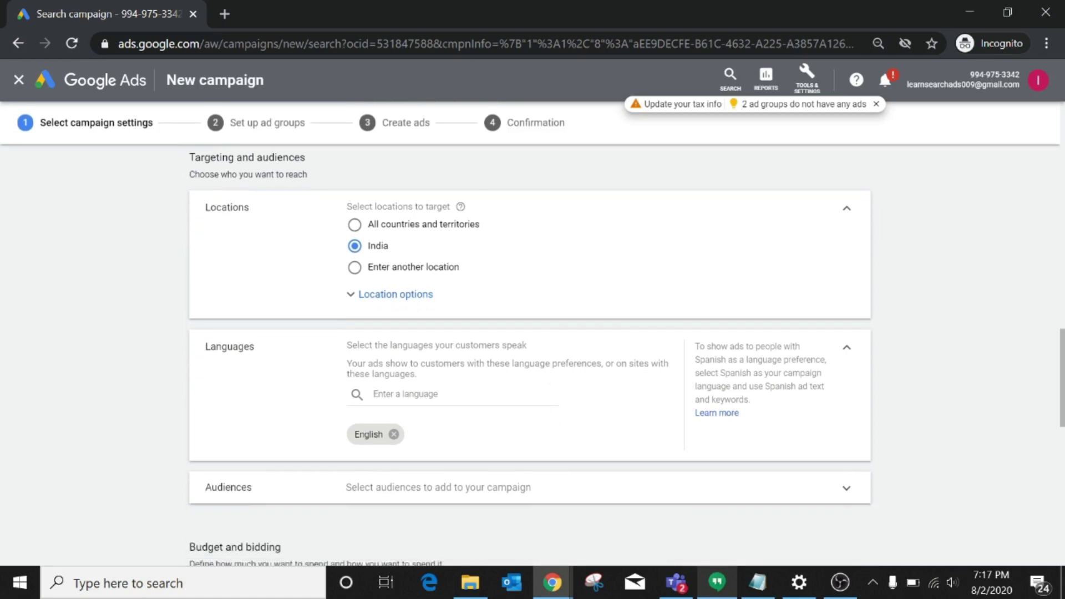
pyautogui.click(410, 356)
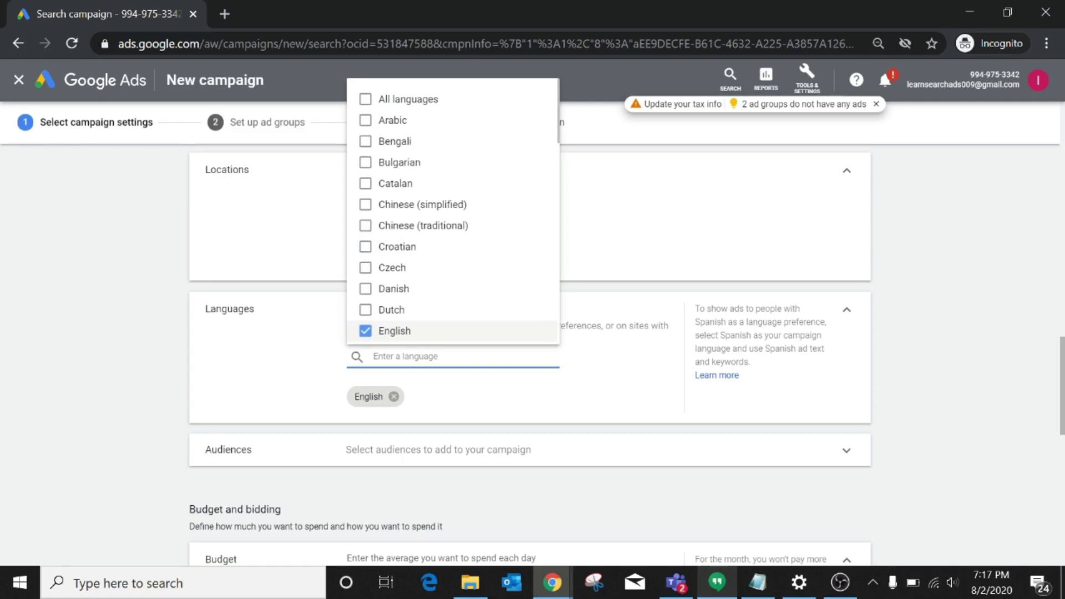
pyautogui.write('ra')
pyautogui.press('BackSpace')
pyautogui.press('BackSpace')
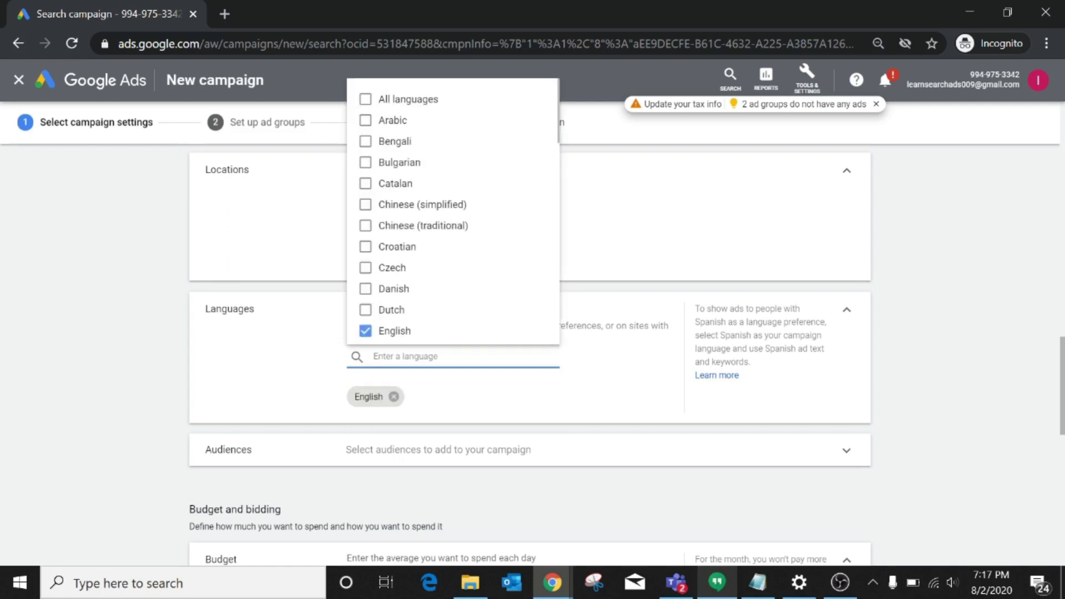
pyautogui.write('mara')
pyautogui.press('BackSpace')
pyautogui.press('BackSpace')
pyautogui.press('BackSpace')
pyautogui.press('BackSpace')
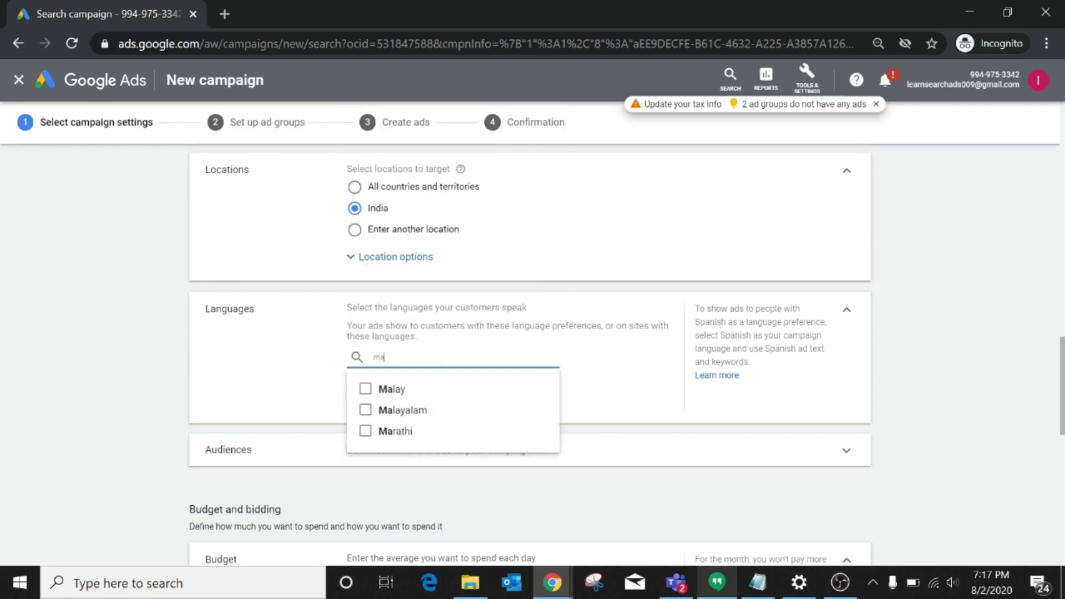
pyautogui.write('telugu')
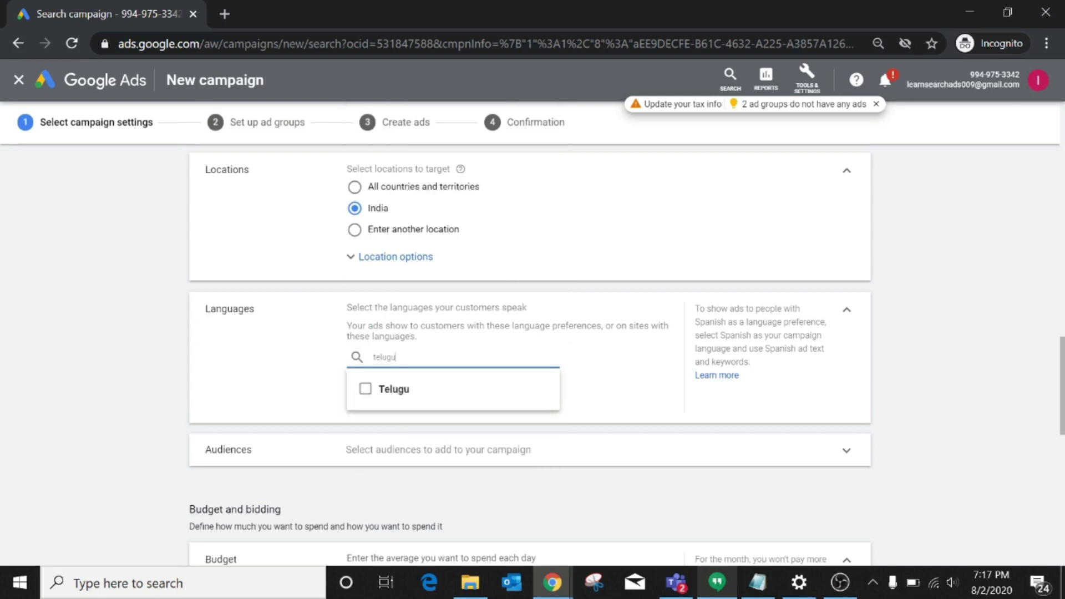
pyautogui.press('BackSpace')
pyautogui.press('BackSpace')
pyautogui.press('BackSpace')
pyautogui.press('BackSpace')
pyautogui.press('BackSpace')
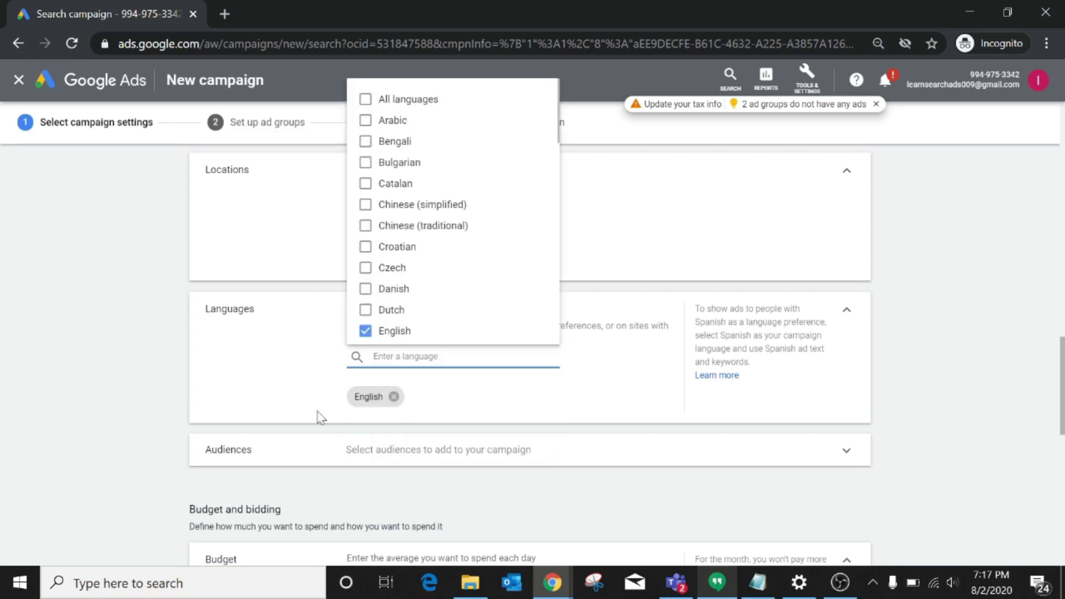
pyautogui.click(266, 411)
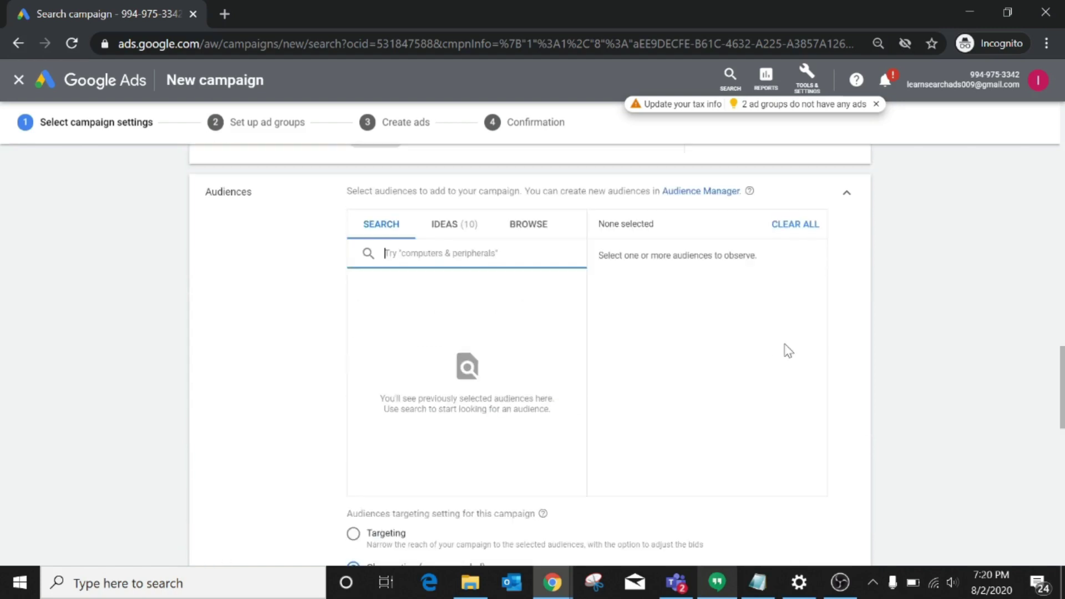
# Bring Budget and bidding into view and begin entering the average daily budget.
pyautogui.scroll(-5, 785, 349)
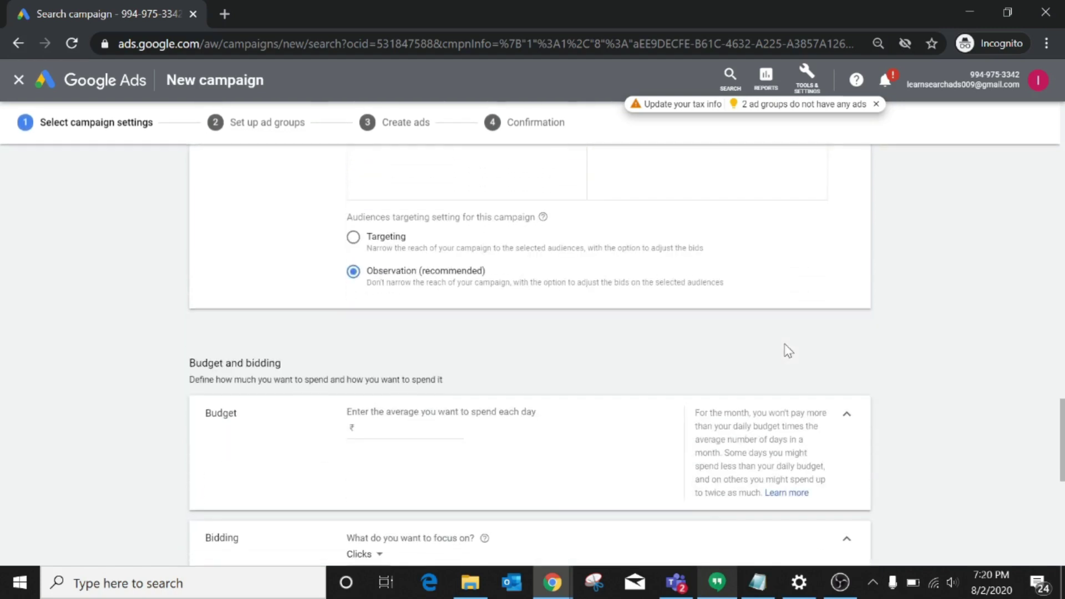
pyautogui.scroll(-2, 788, 351)
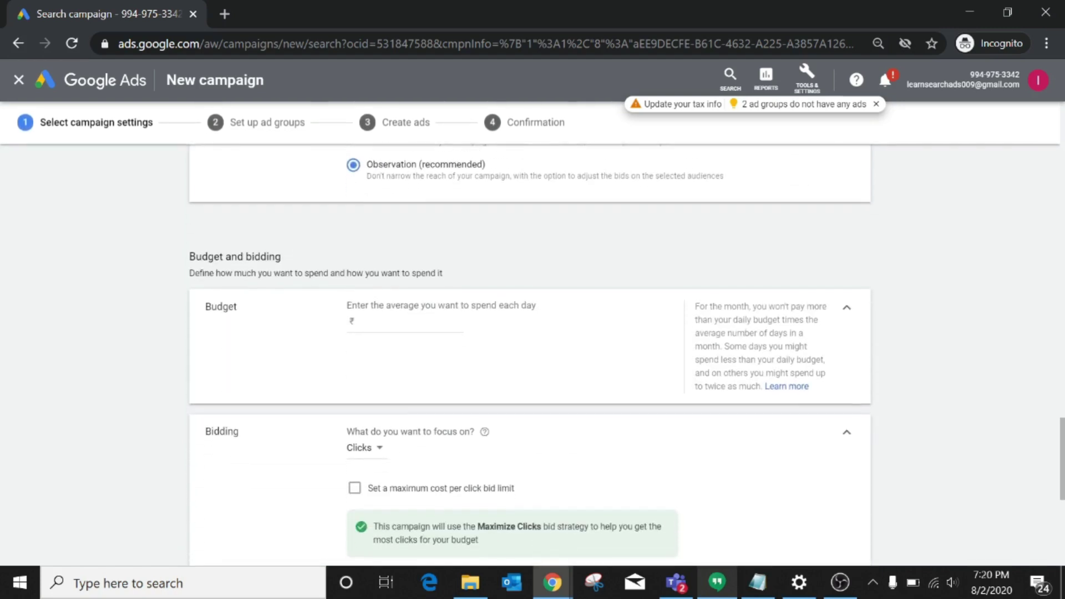
pyautogui.click(388, 298)
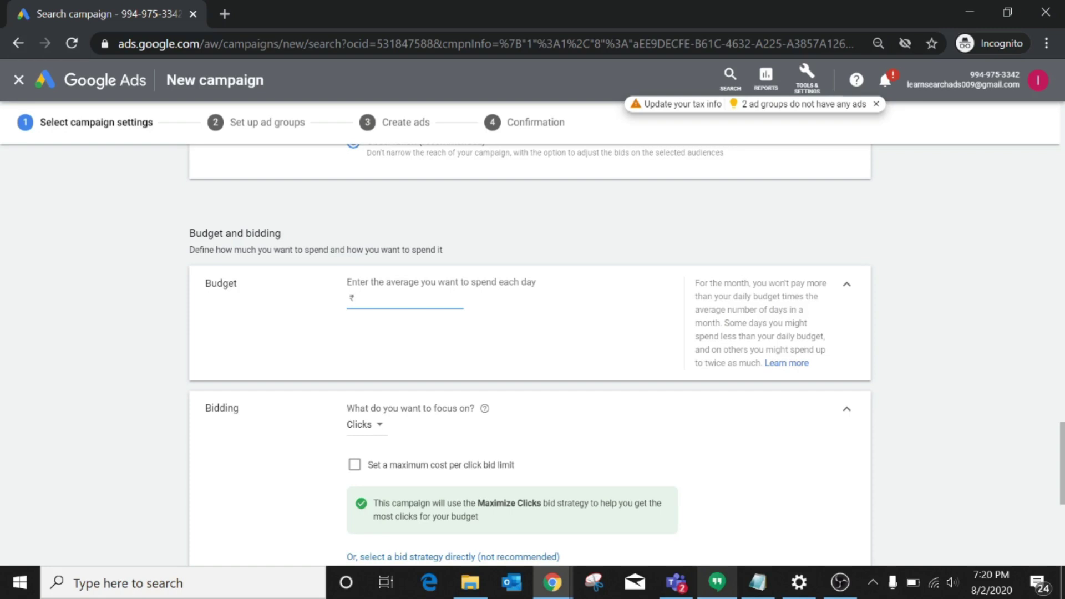
# Enter a ₹1000 average daily budget and bring the Maximize Clicks bidding settings into view.
pyautogui.write('1000')
pyautogui.scroll(-3, 537, 348)
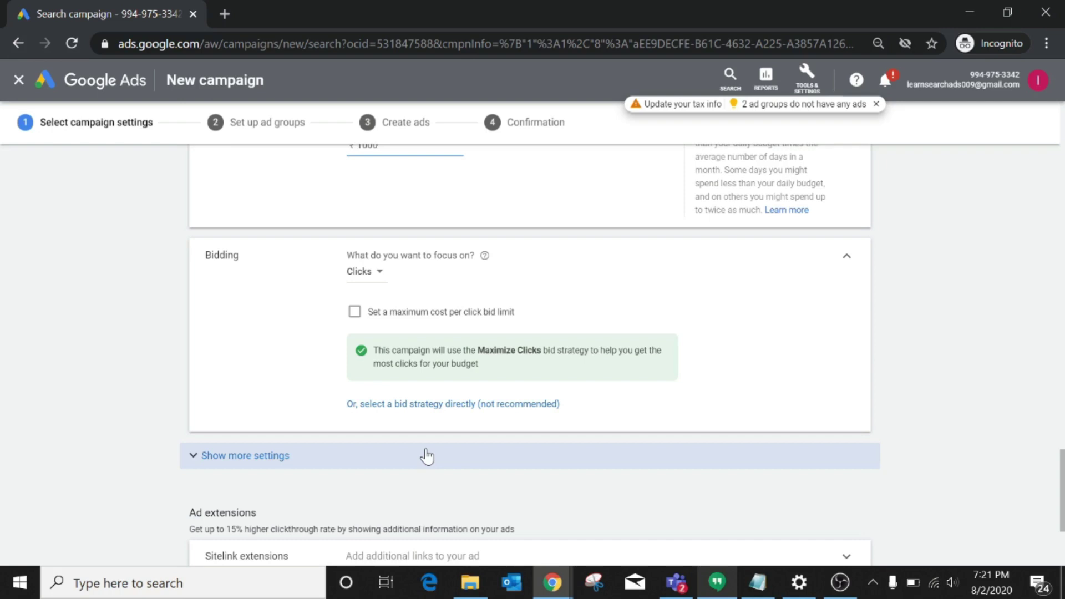
# Reveal the additional campaign settings and expand the Ad schedule section.
pyautogui.click(208, 455)
pyautogui.scroll(-3, 208, 451)
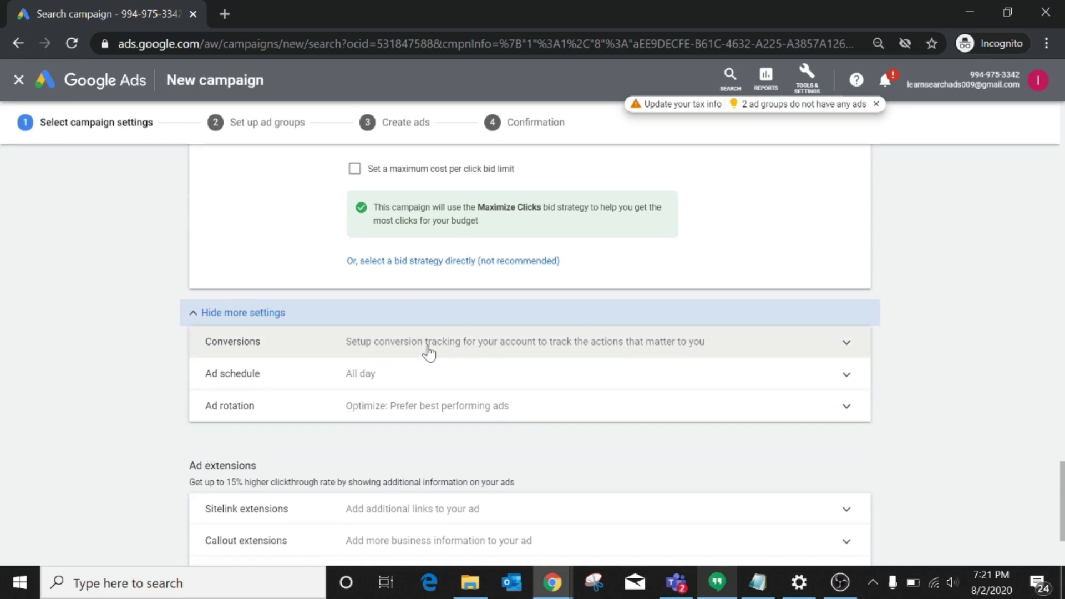
pyautogui.click(392, 373)
pyautogui.scroll(-1, 395, 375)
pyautogui.scroll(-1, 395, 375)
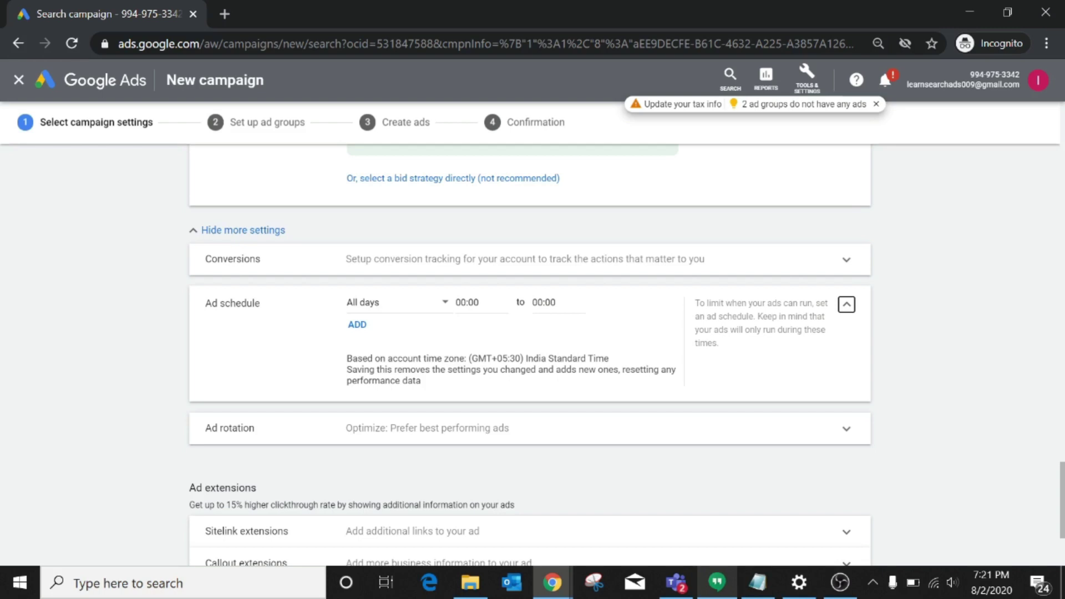
# Schedule the ads for Saturdays - Sundays, from 00:00 to 00:00.
pyautogui.click(447, 304)
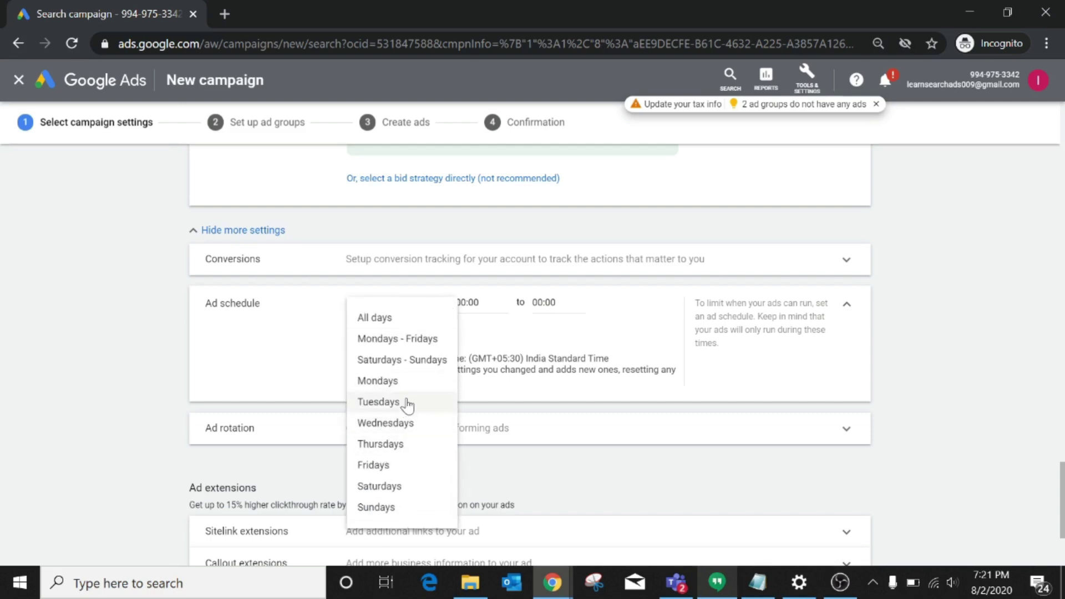
pyautogui.click(412, 362)
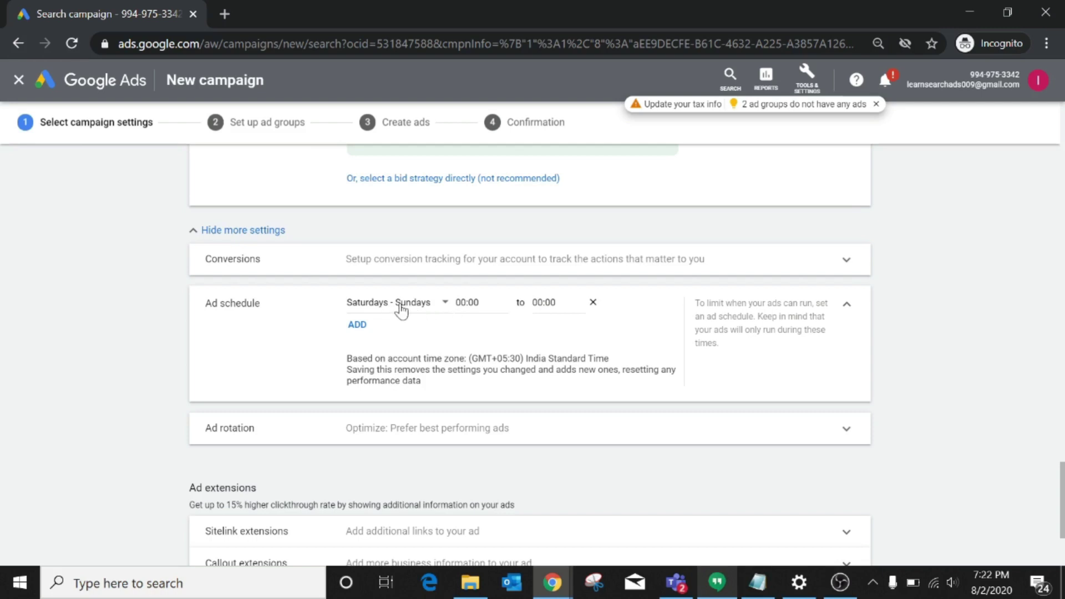
pyautogui.click(400, 308)
pyautogui.click(432, 362)
pyautogui.click(469, 302)
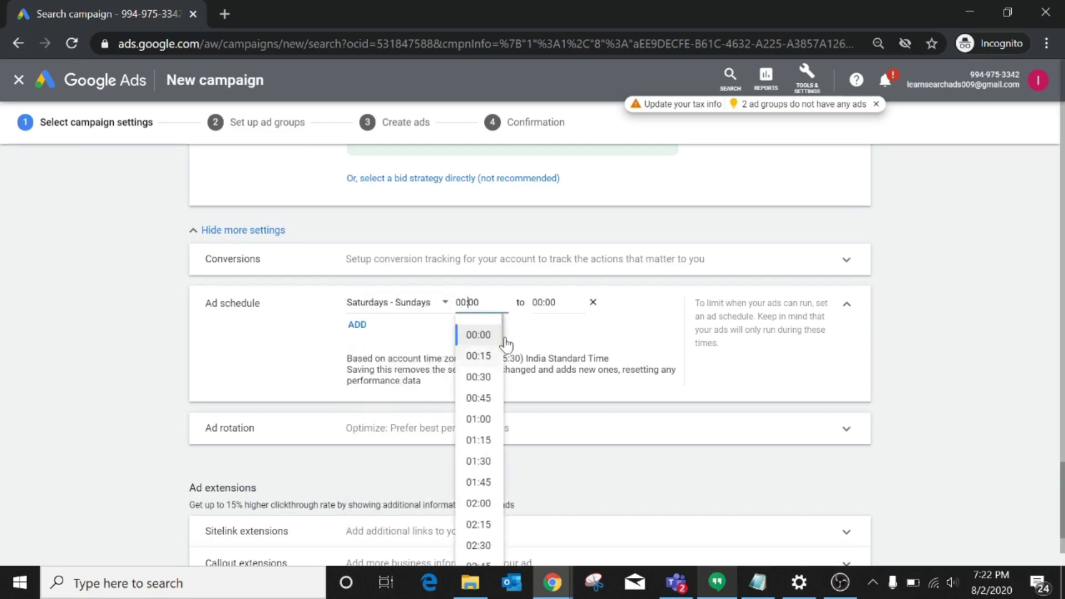
pyautogui.click(554, 302)
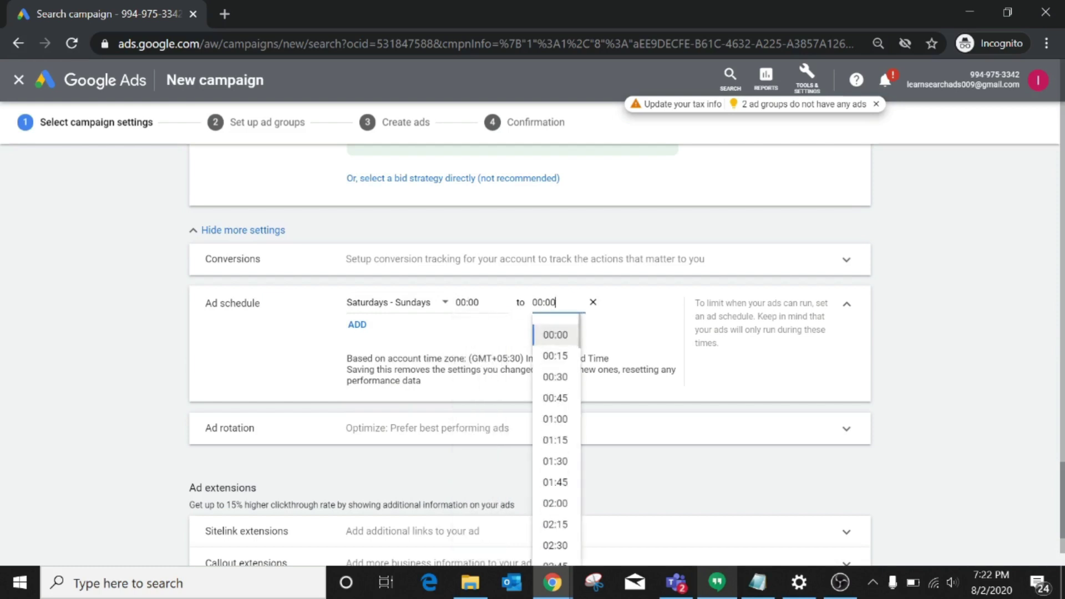
pyautogui.click(456, 339)
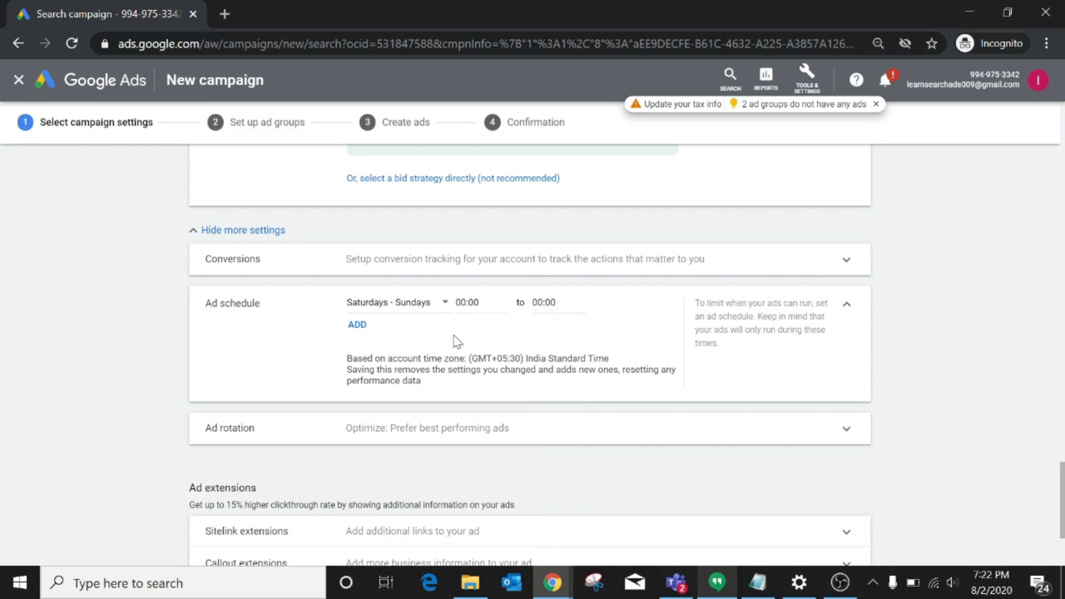
# Expand Ad rotation and keep Optimize: Prefer best performing ads selected.
pyautogui.scroll(-1, 455, 339)
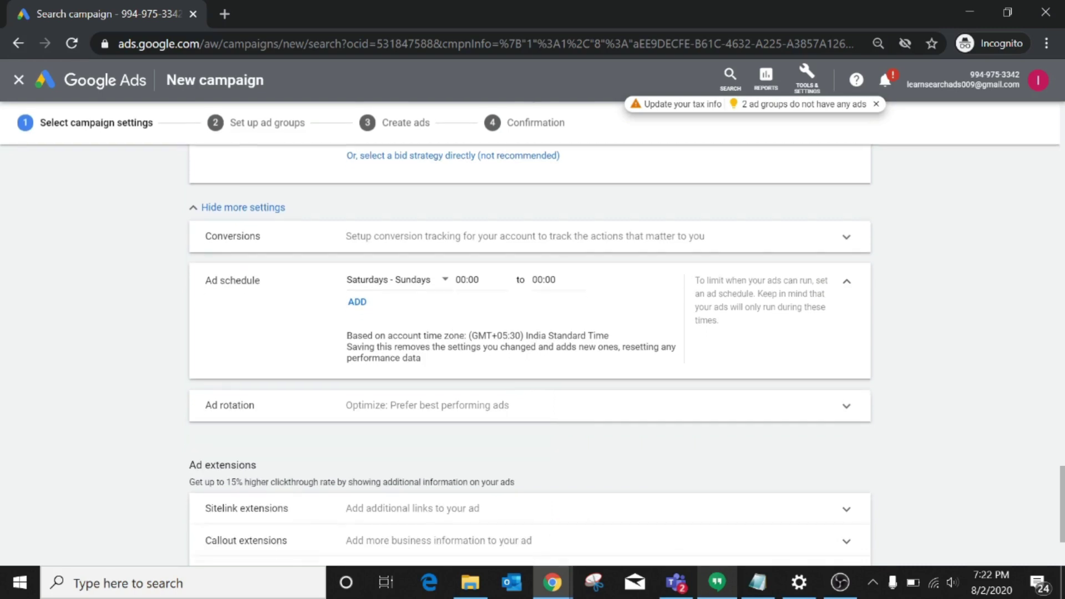
pyautogui.scroll(-1, 416, 366)
pyautogui.scroll(-1, 416, 366)
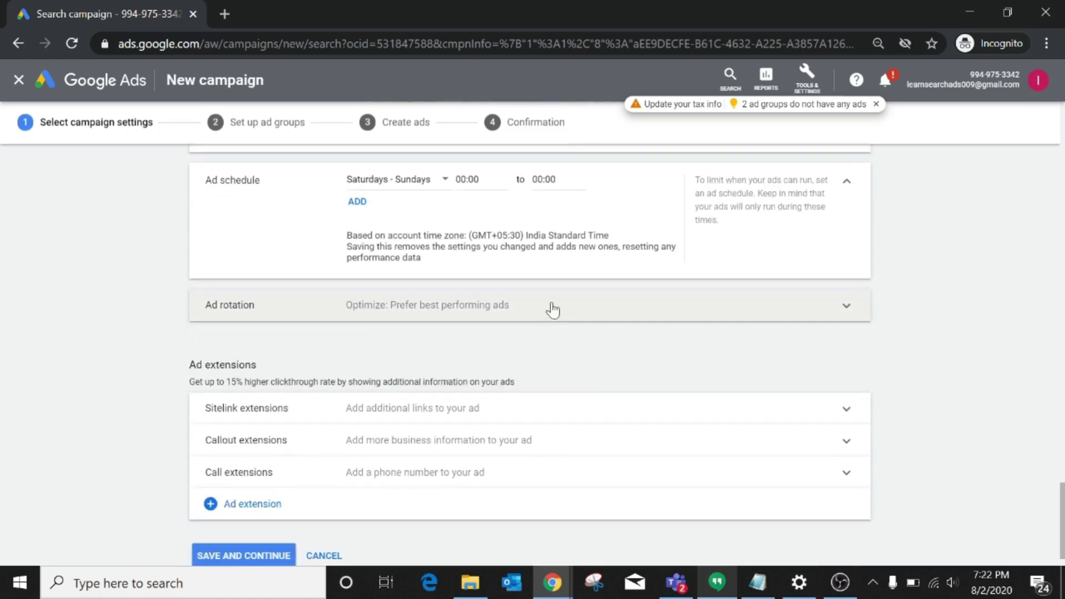
pyautogui.click(564, 302)
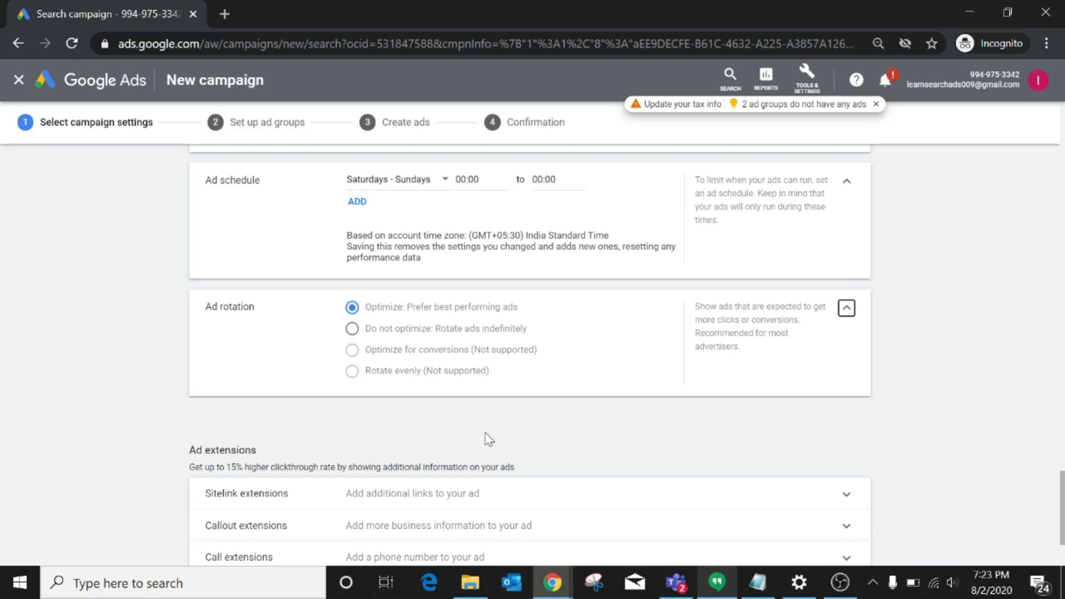
pyautogui.scroll(-3, 488, 440)
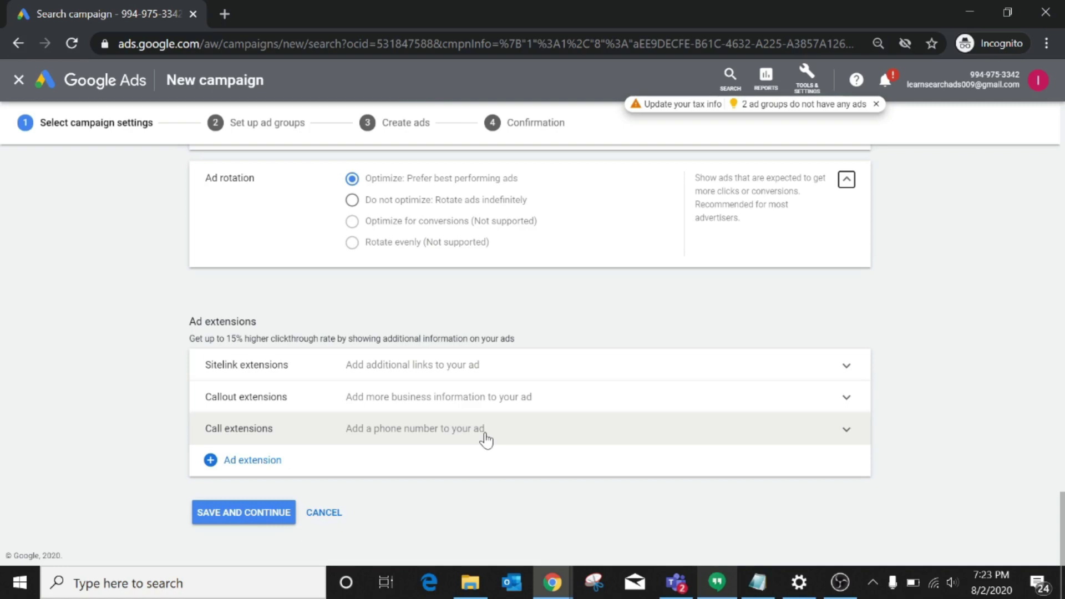
pyautogui.click(280, 476)
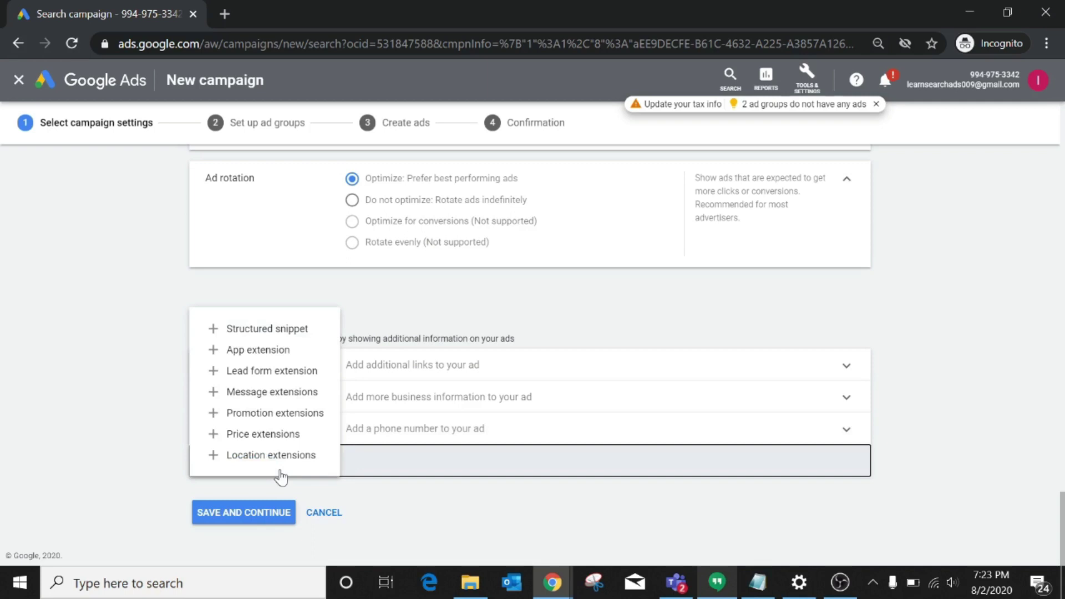
pyautogui.click(610, 339)
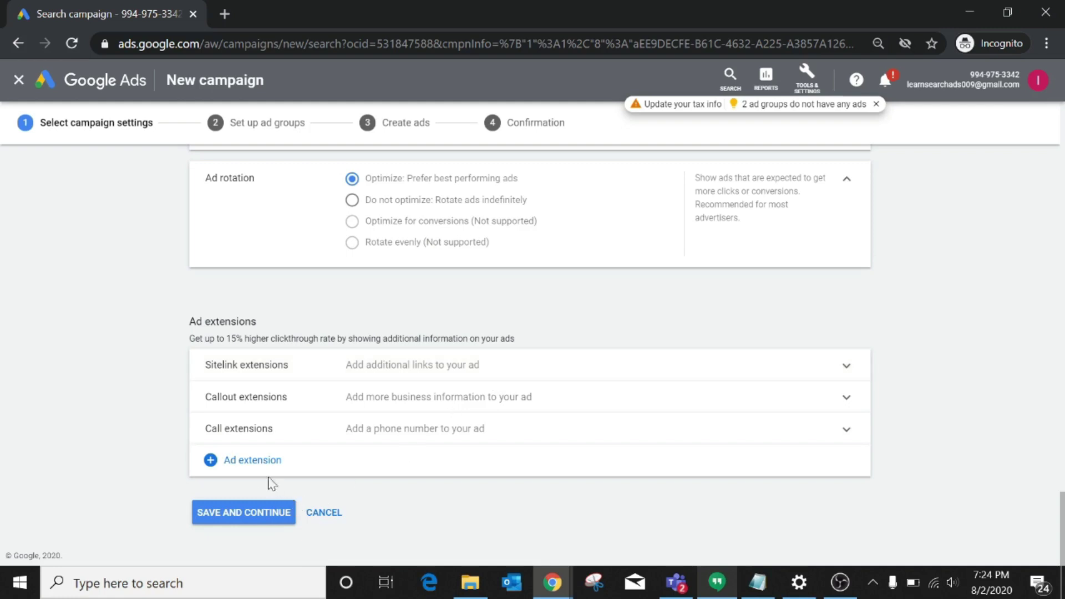
pyautogui.click(255, 469)
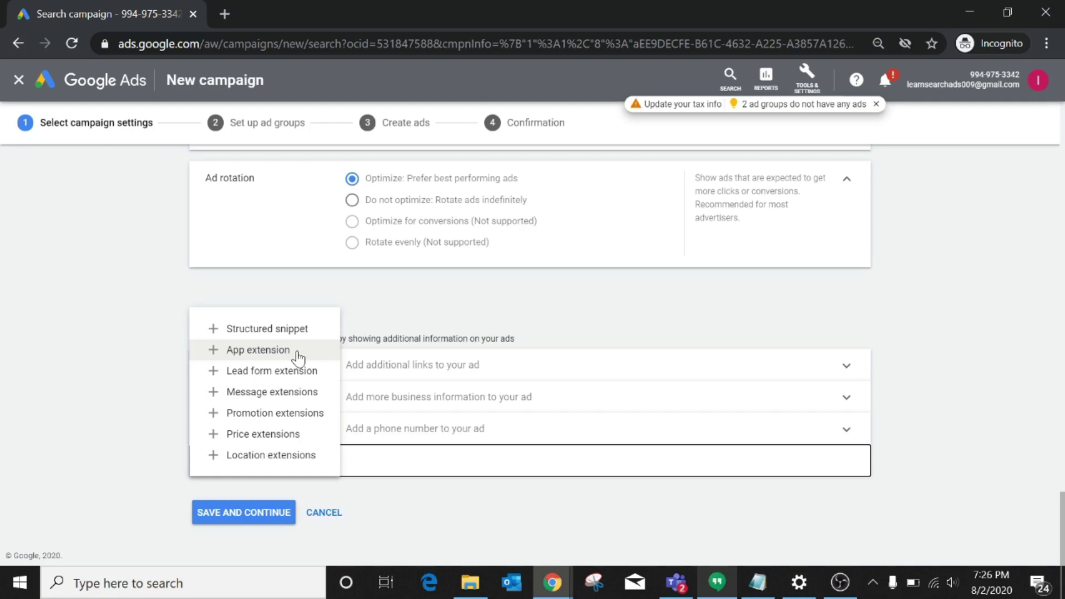
pyautogui.click(468, 510)
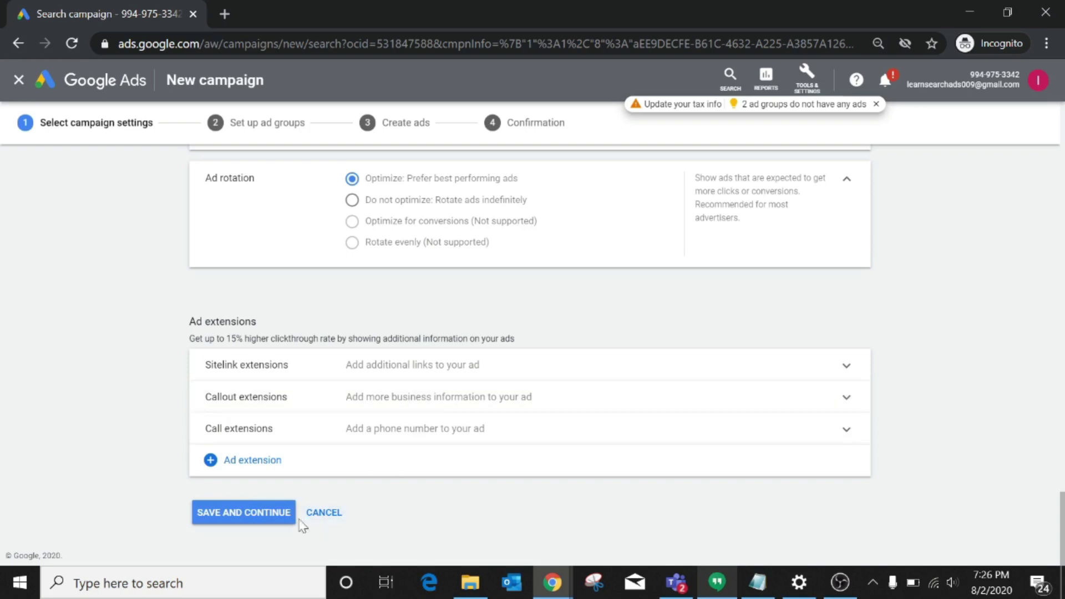
# Save the campaign settings and continue to the ad group setup.
pyautogui.click(257, 518)
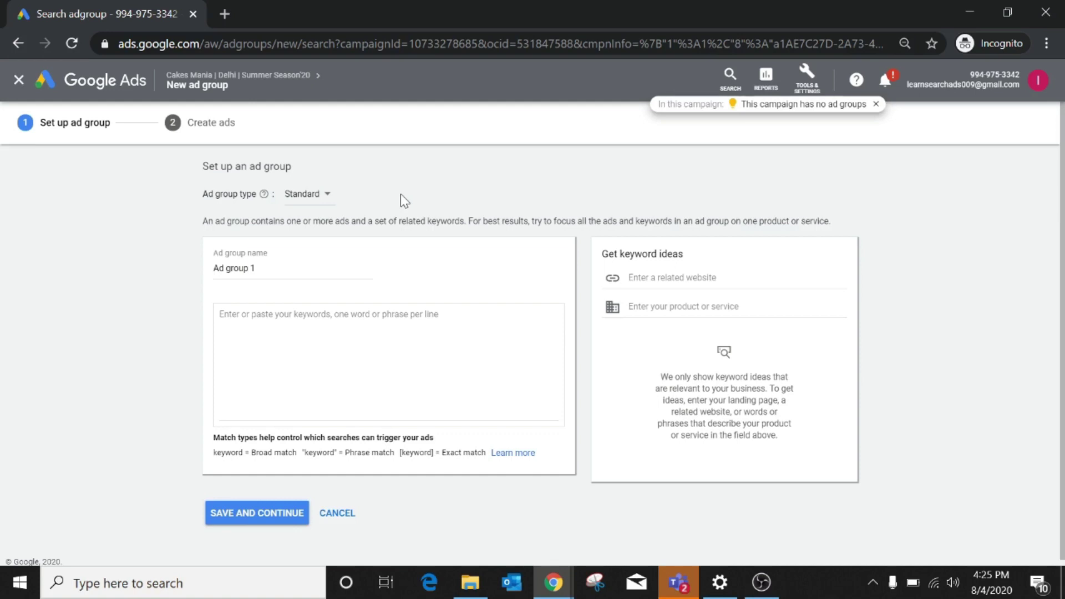
# Rename the ad group from Ad group 1 to 'Strawberry Cakes', fixing the misspelling.
pyautogui.click(277, 269)
pyautogui.hotkey('ctrl', 'a')
pyautogui.write('Str')
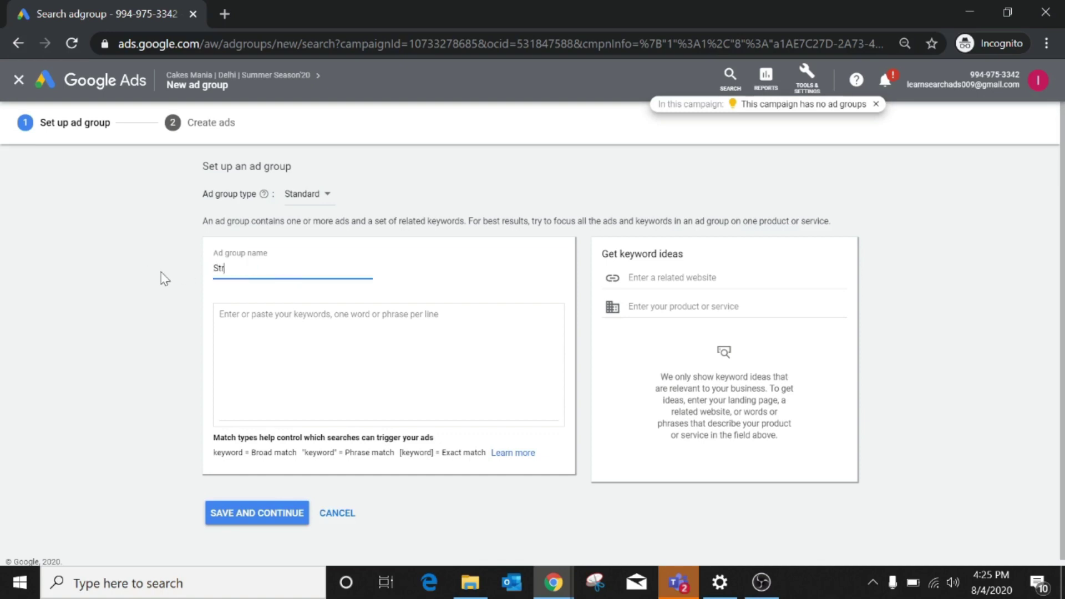
pyautogui.write('waberry Cakes')
pyautogui.click(235, 269)
pyautogui.press('BackSpace')
pyautogui.press('BackSpace')
pyautogui.write('aw')
pyautogui.click(281, 268)
# Set the ad group type to Standard.
pyautogui.click(324, 204)
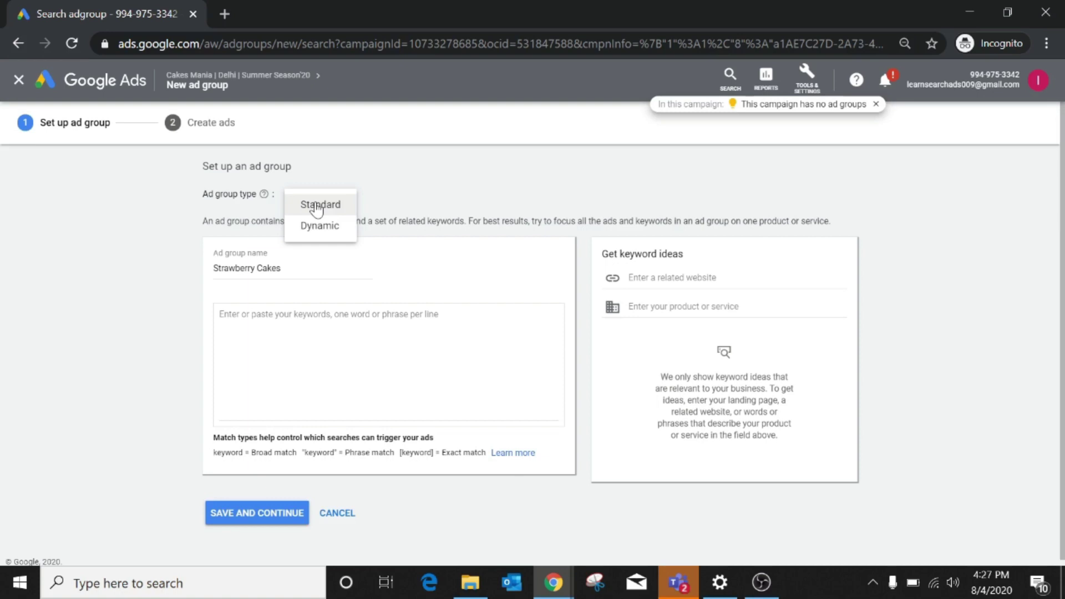
pyautogui.click(316, 208)
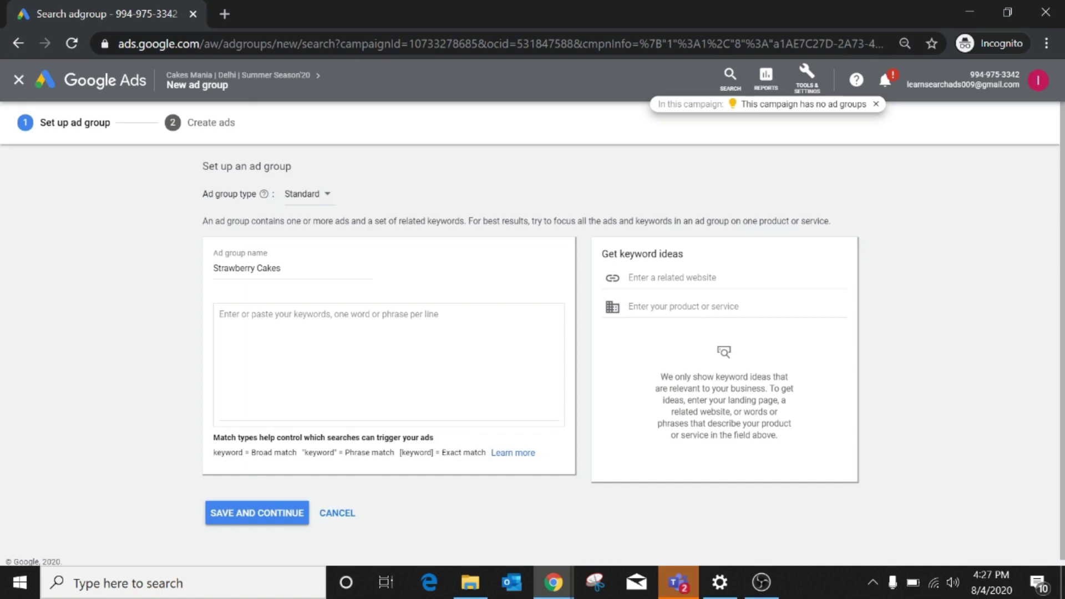
pyautogui.click(220, 314)
pyautogui.click(724, 278)
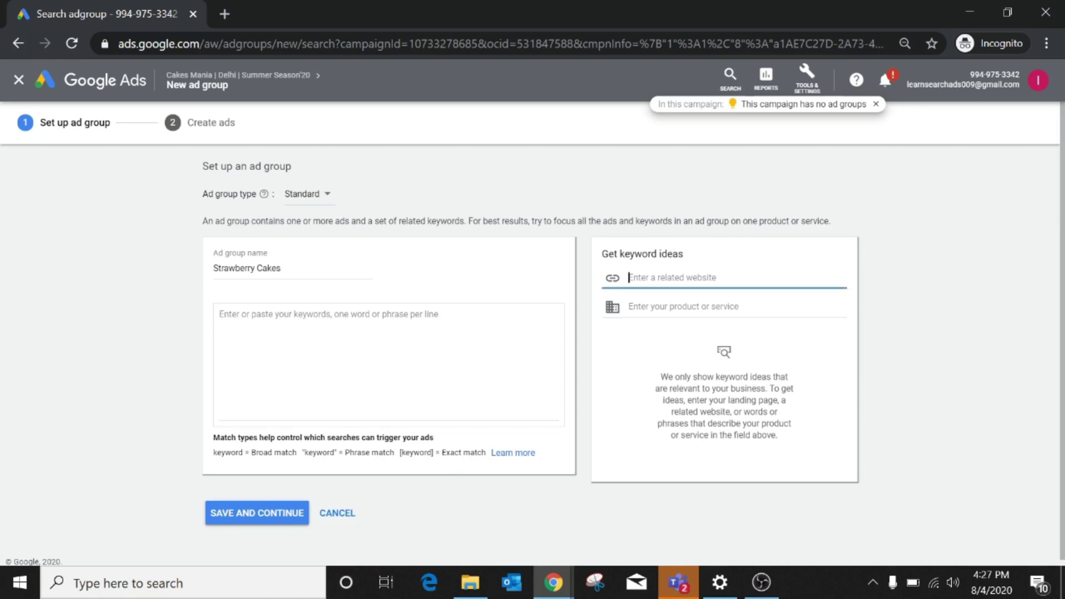
pyautogui.click(654, 307)
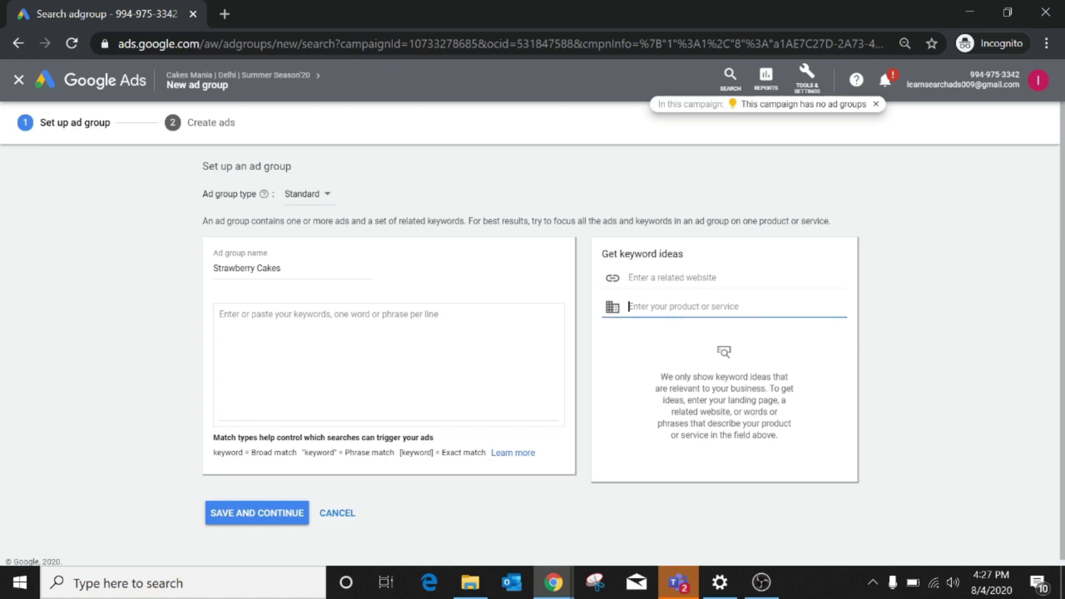
pyautogui.click(645, 277)
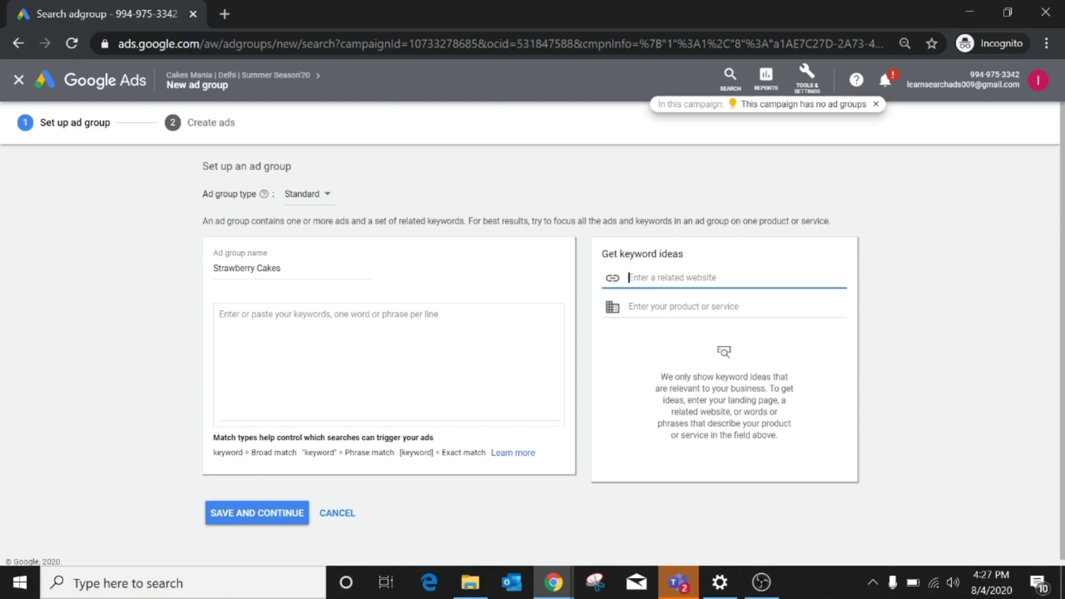
pyautogui.click(655, 306)
# Enter 'strawberry cake' to get keyword ideas, correcting the typo.
pyautogui.write('st')
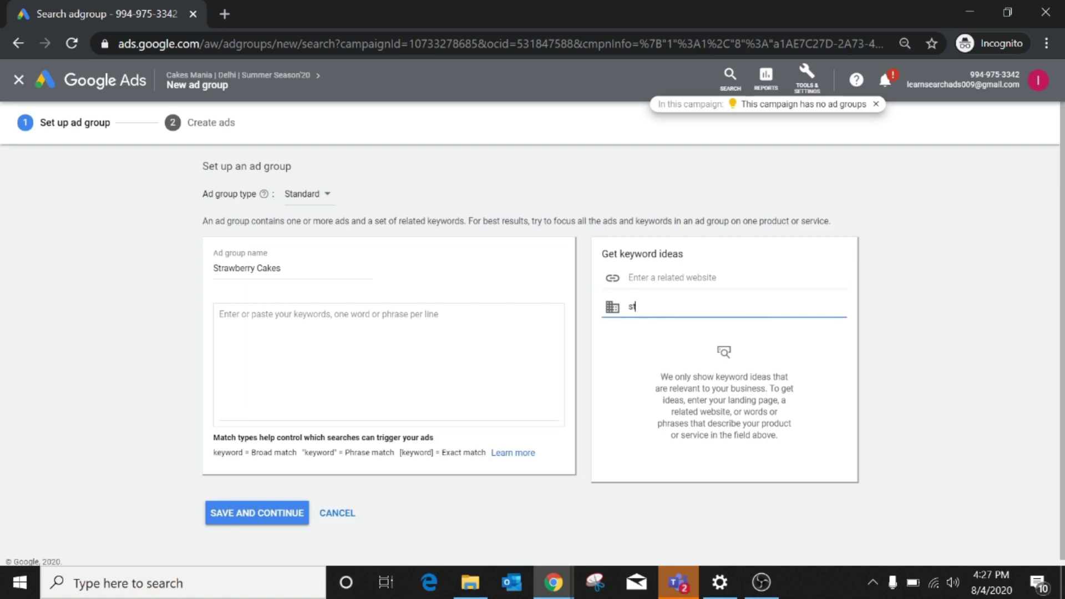
pyautogui.write('arwberrry cake')
pyautogui.press('BackSpace')
pyautogui.press('BackSpace')
pyautogui.press('BackSpace')
pyautogui.write('raw')
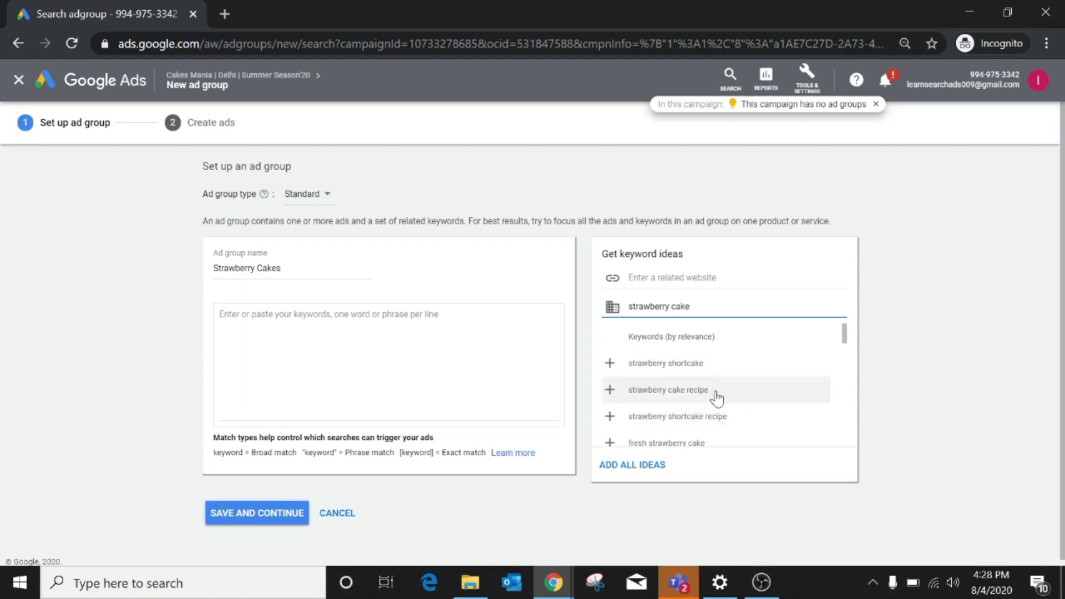
# Add all suggested strawberry cake keyword ideas and save the ad group.
pyautogui.scroll(-1, 717, 397)
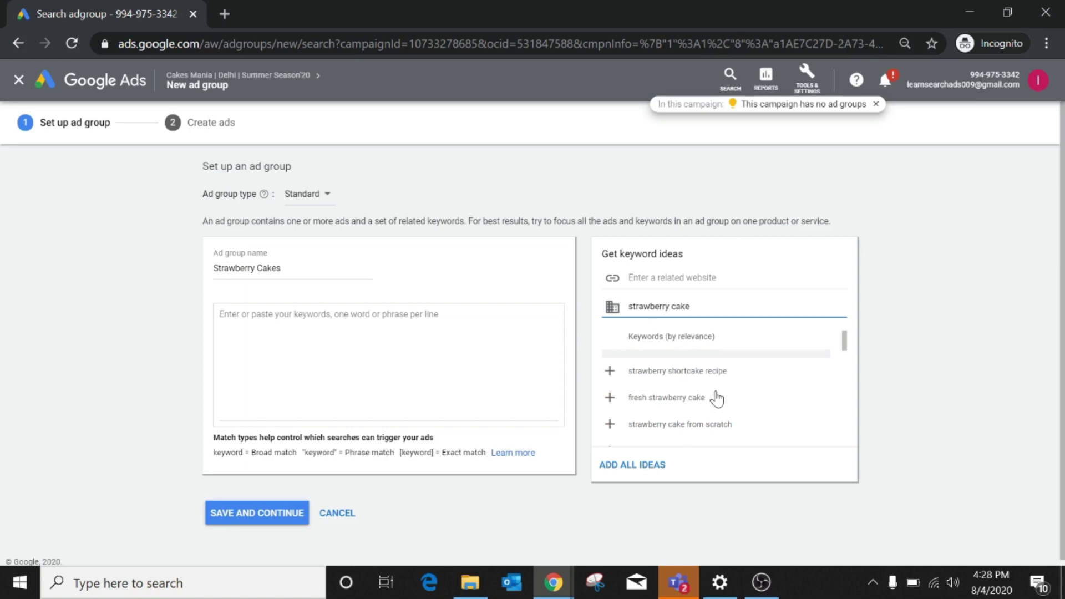
pyautogui.scroll(-2, 732, 417)
pyautogui.scroll(-5, 732, 417)
pyautogui.scroll(-4, 732, 417)
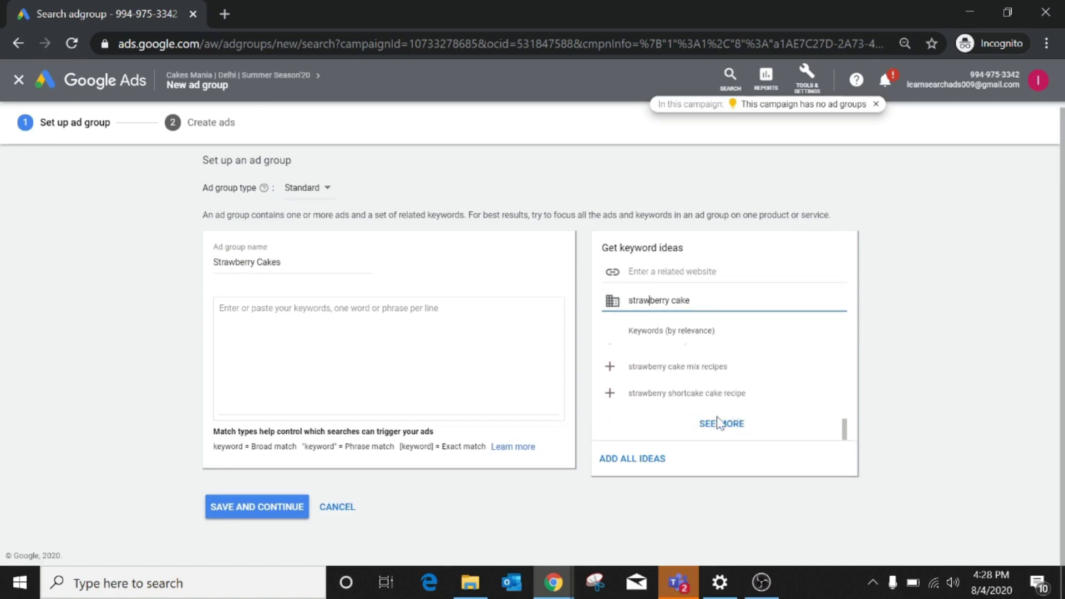
pyautogui.click(634, 461)
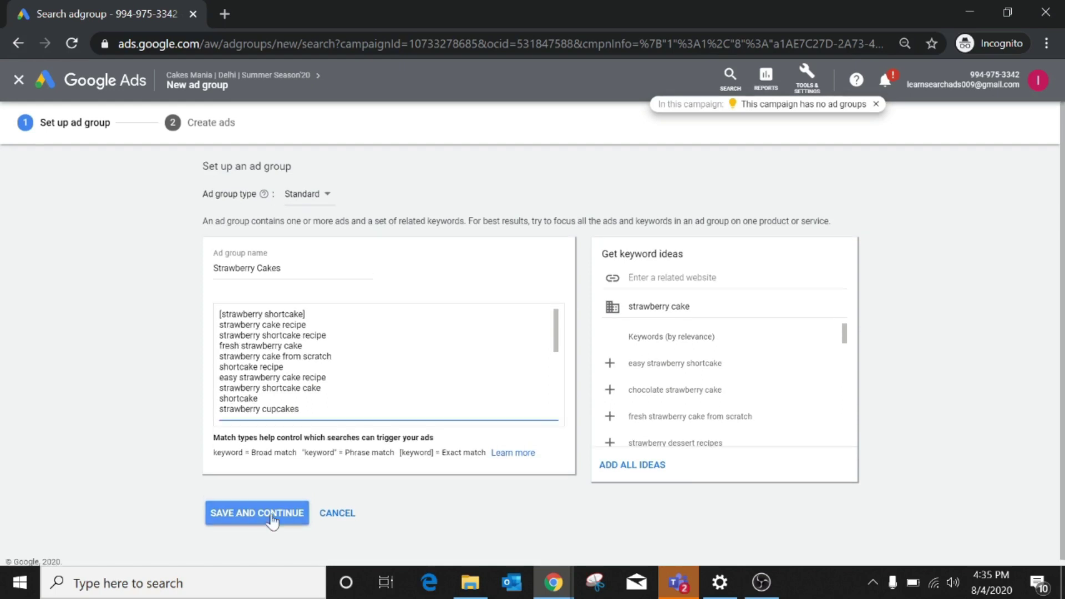
pyautogui.click(270, 512)
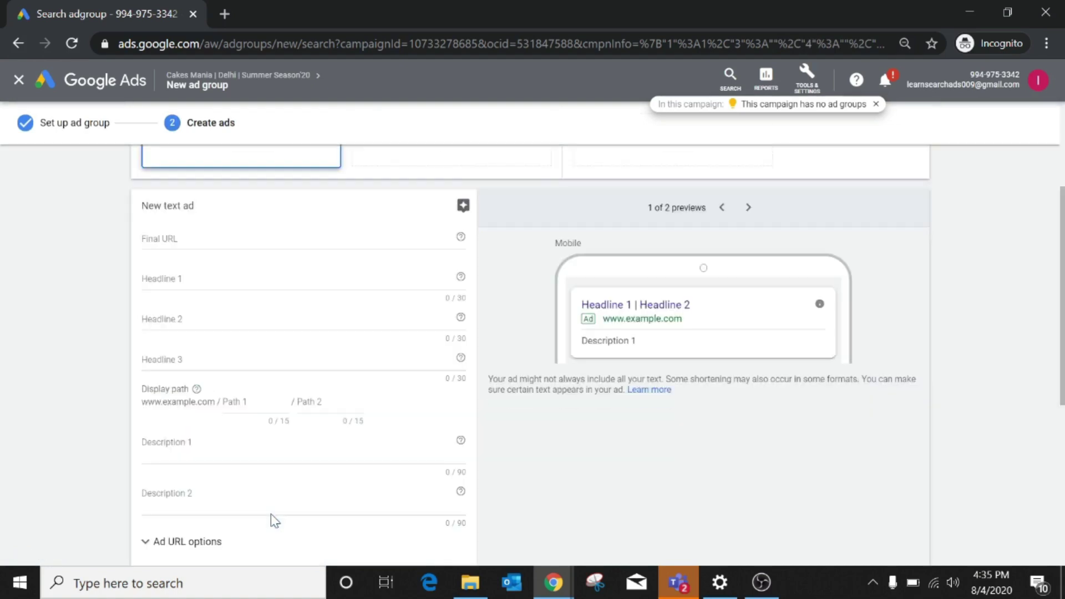
# Scroll up to view the empty New text ad form and its preview.
pyautogui.scroll(2, 468, 414)
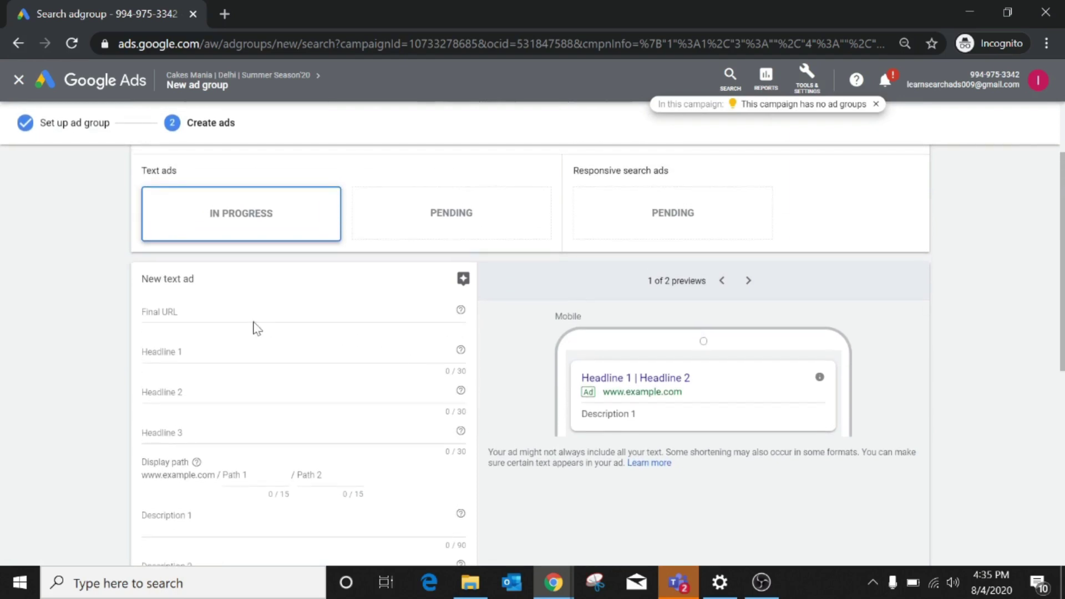
pyautogui.scroll(3, 363, 254)
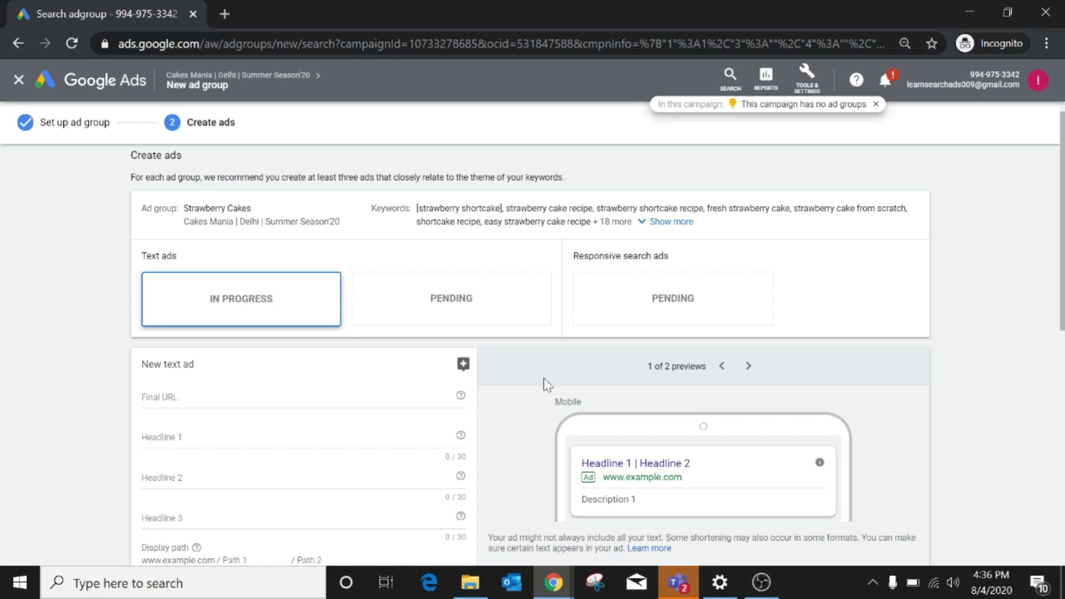
# Set the ad's Final URL to xyz.com and Headline 1 to 'Cake Delivery Shop'.
pyautogui.click(256, 404)
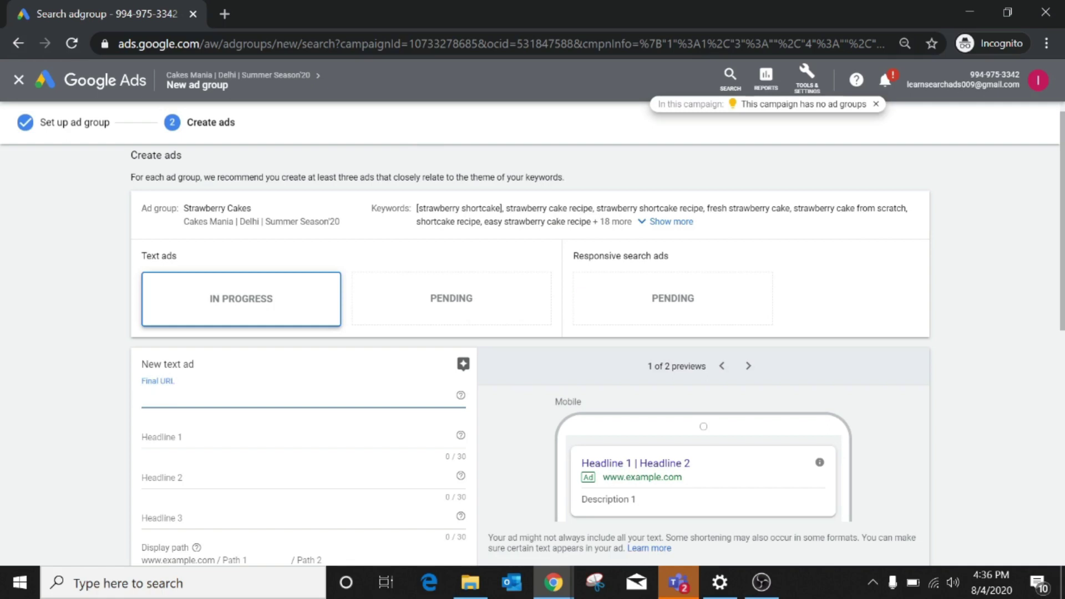
pyautogui.write('xyz.com')
pyautogui.click(170, 441)
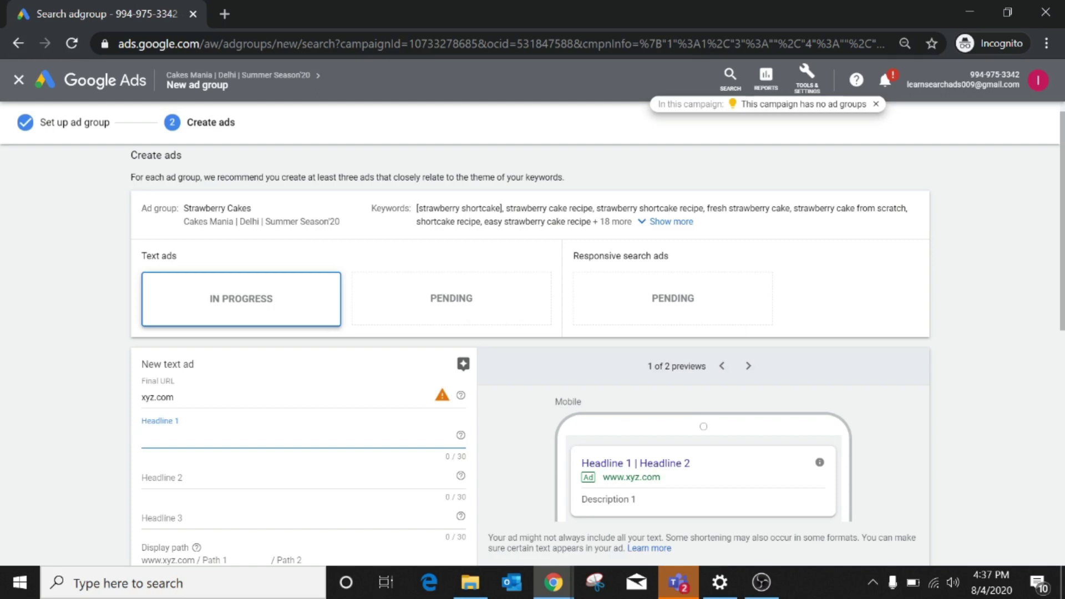
pyautogui.write('Cake')
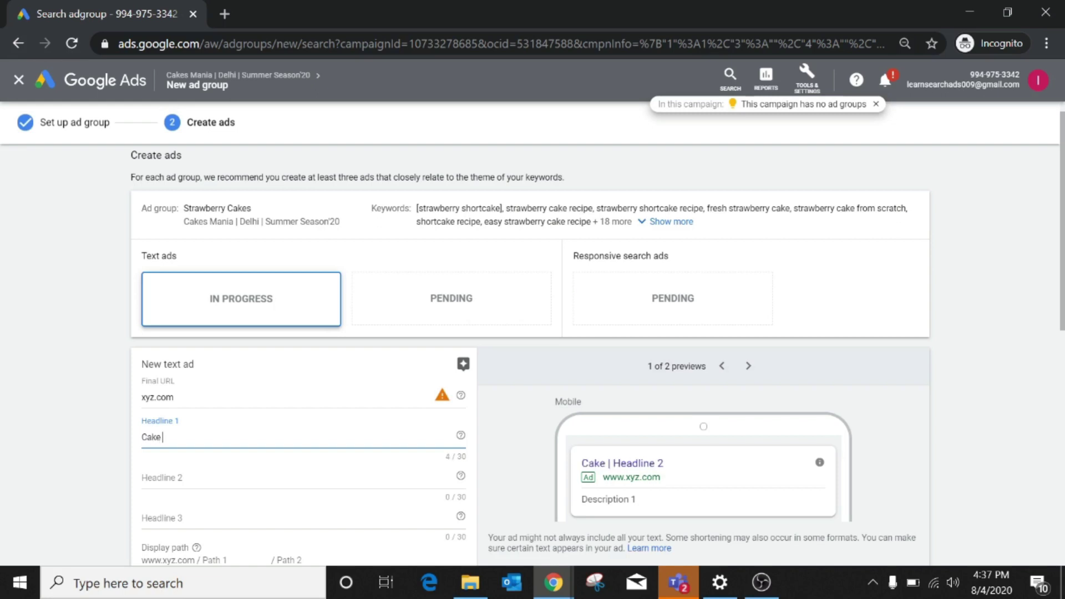
pyautogui.write(' Delivery')
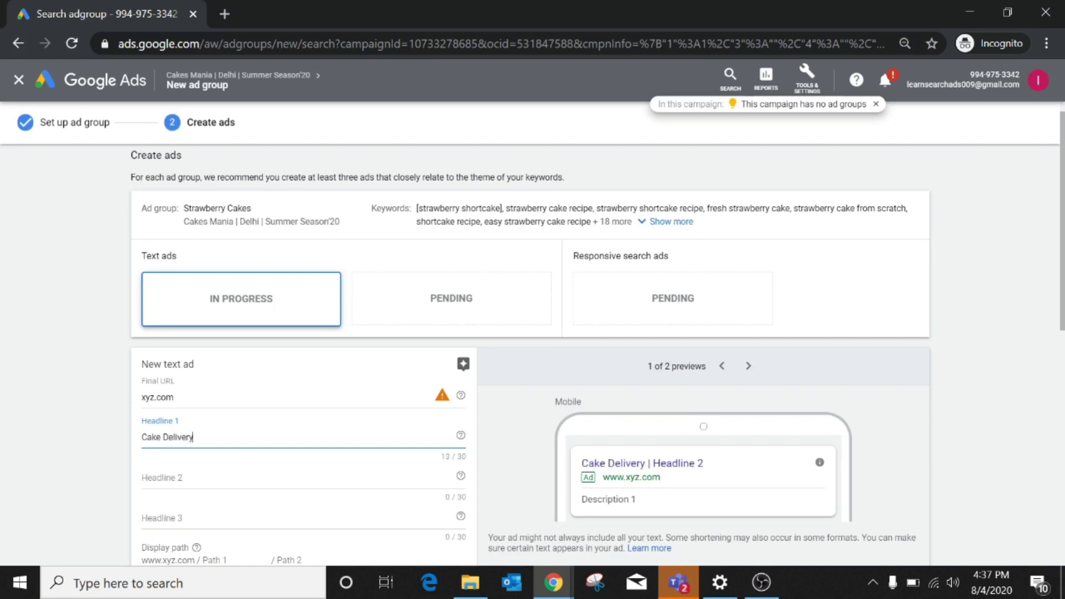
pyautogui.write(' Shop')
pyautogui.click(167, 478)
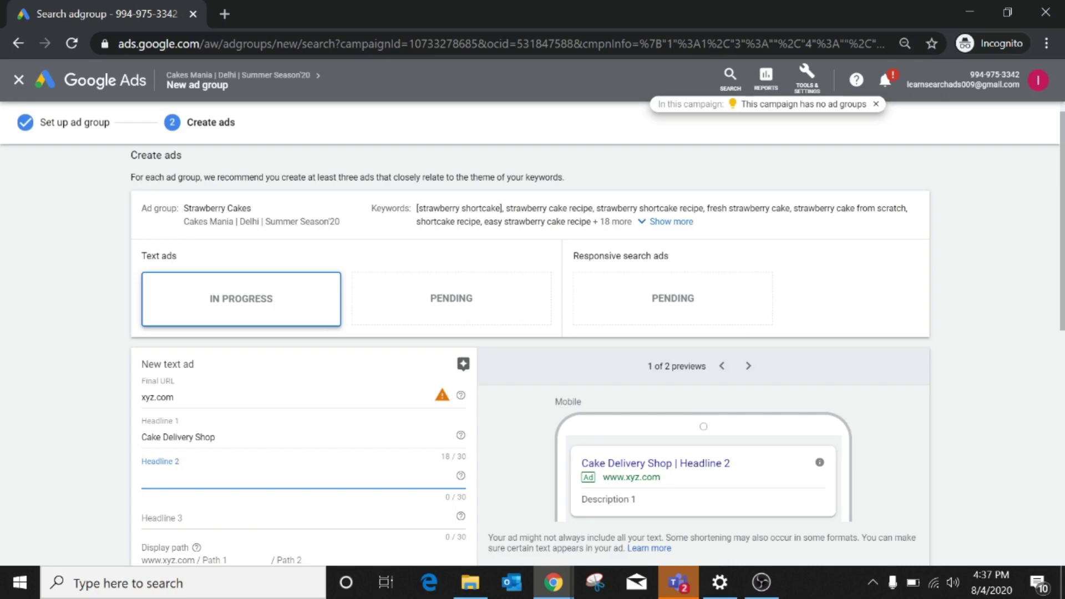
# Enter Headline 2 '40% Off On First Order' and Headline 3 'Cookies Cake', fixing typos.
pyautogui.scroll(-1, 168, 485)
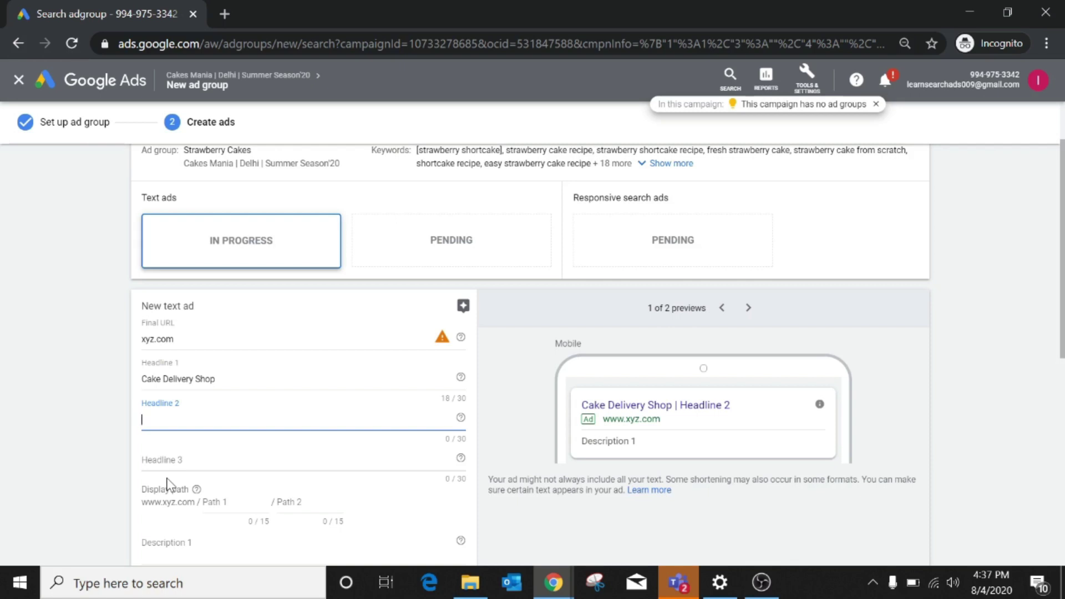
pyautogui.write('40% Off On Forst')
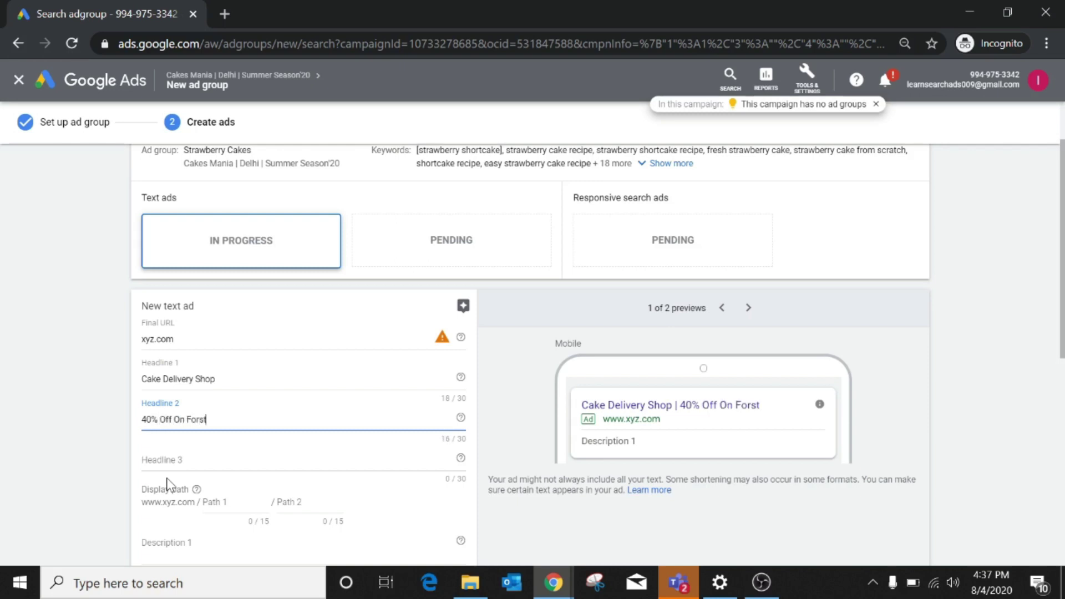
pyautogui.write(' Oredr')
pyautogui.write('der')
pyautogui.press('Left')
pyautogui.press('Left')
pyautogui.press('Left')
pyautogui.press('Left')
pyautogui.press('BackSpace')
pyautogui.press('Tab')
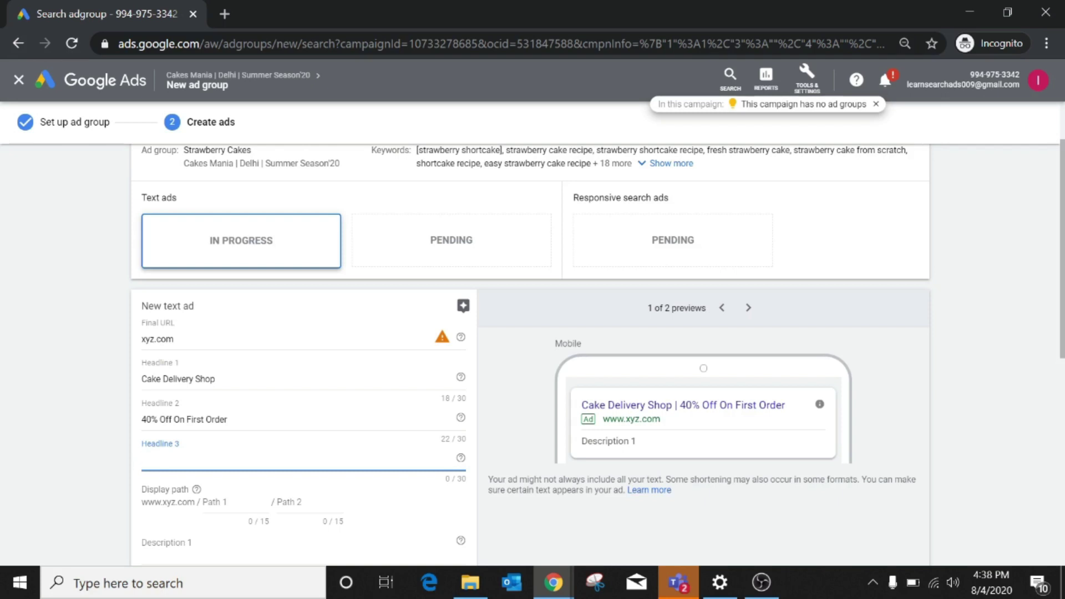
pyautogui.write('Cookies C')
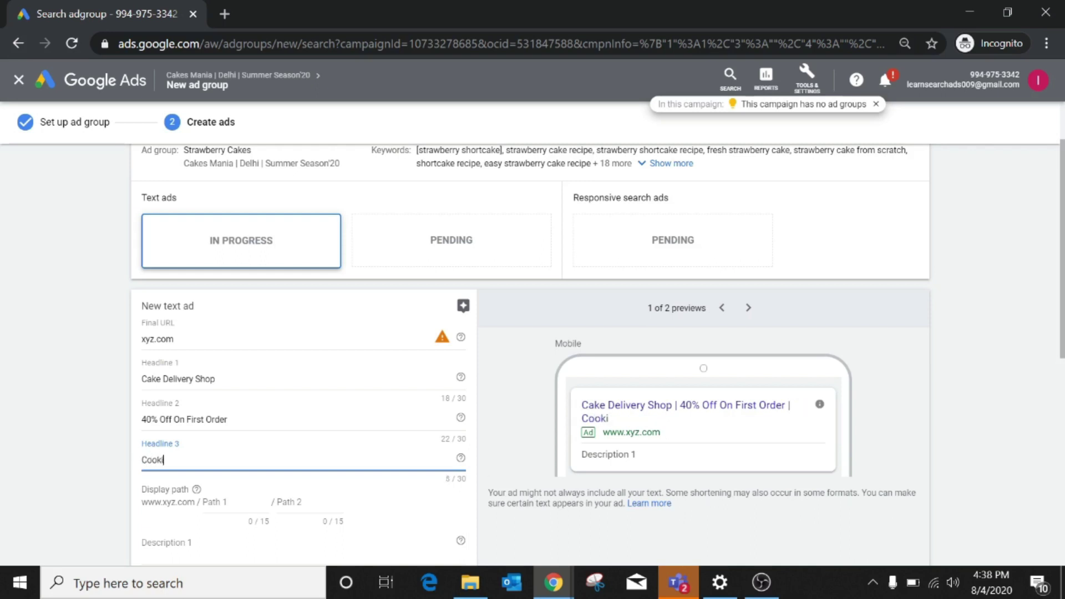
pyautogui.write('ake')
pyautogui.scroll(-4, 252, 480)
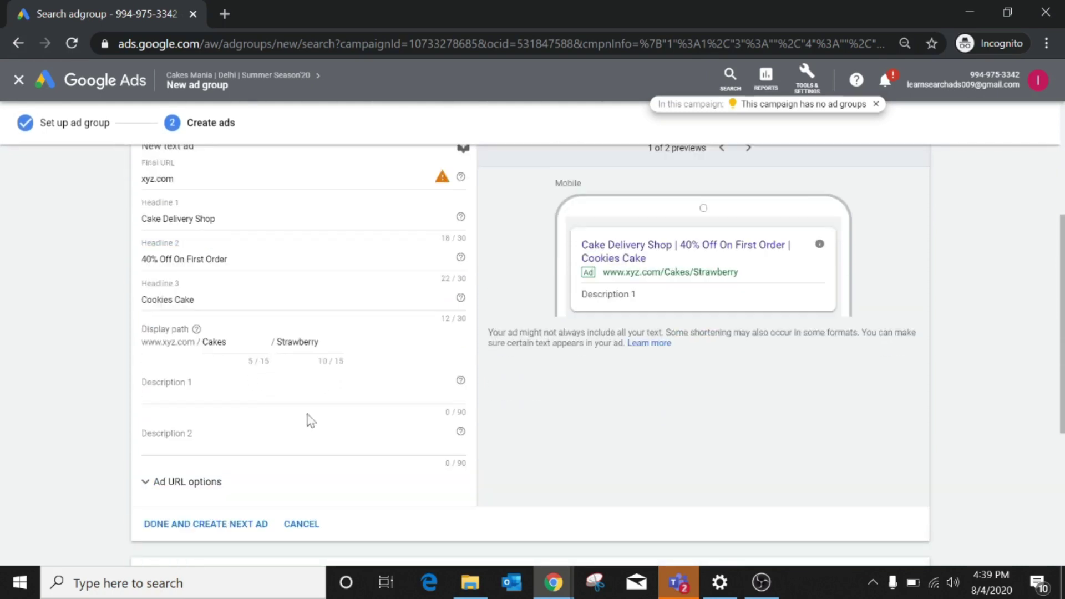
# Write Description 1 as 'Purchase the Cake from Your Very Owned Shop', fixing typos.
pyautogui.click(167, 388)
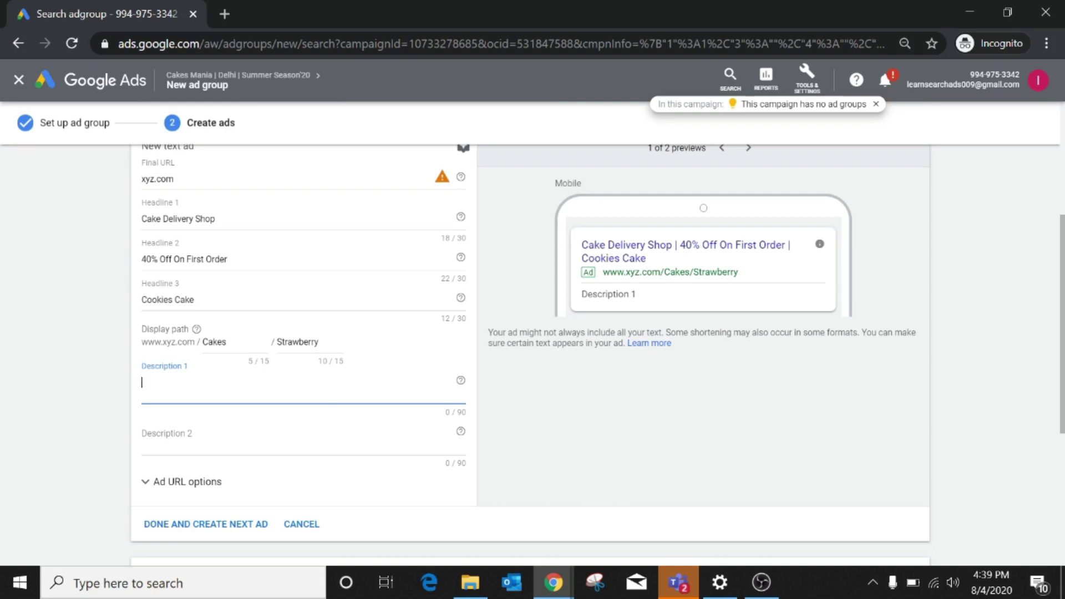
pyautogui.write('Purchase the Cake from Your')
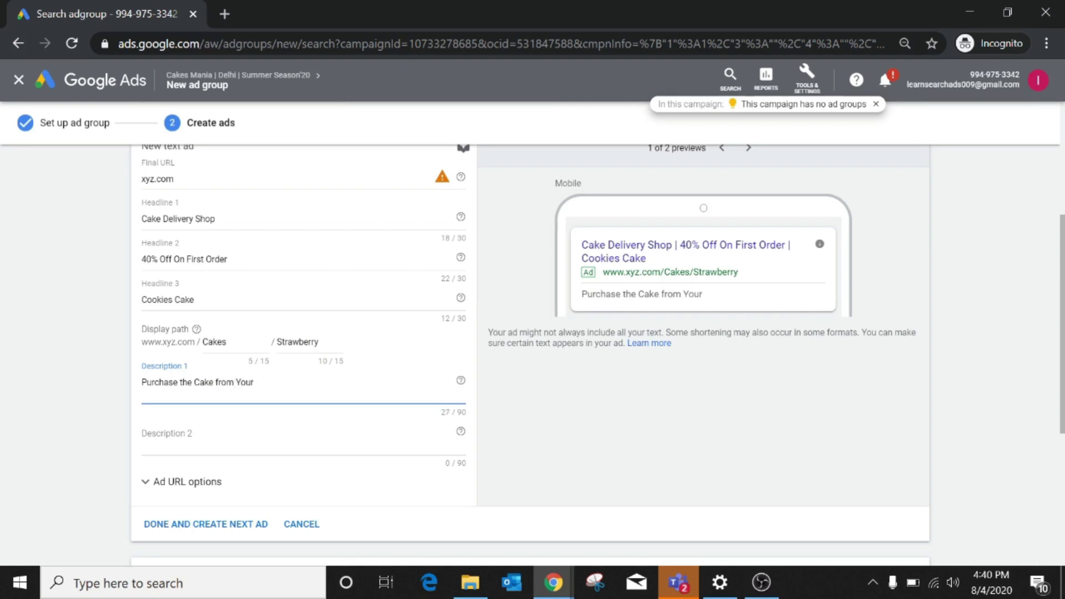
pyautogui.write(' very Ow')
pyautogui.write('b')
pyautogui.press('BackSpace')
pyautogui.write('ned Shop')
pyautogui.click(261, 382)
pyautogui.press('BackSpace')
pyautogui.write('V')
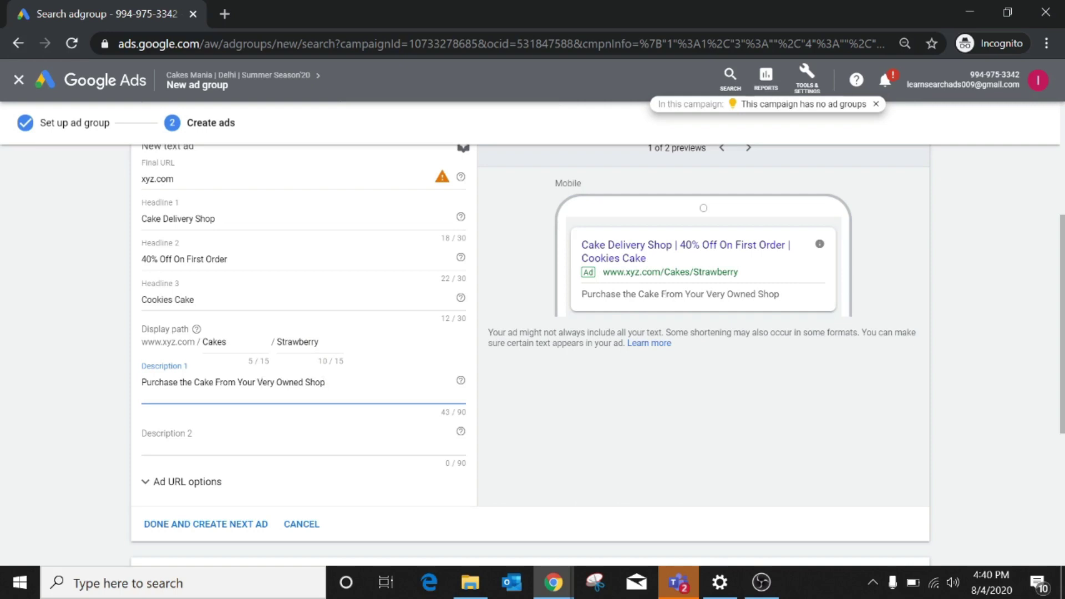
pyautogui.click(326, 382)
# Extend Description 1 with '. Egg Less and Freshly Baked', splitting and capitalising Eggless.
pyautogui.write('. Eggless ')
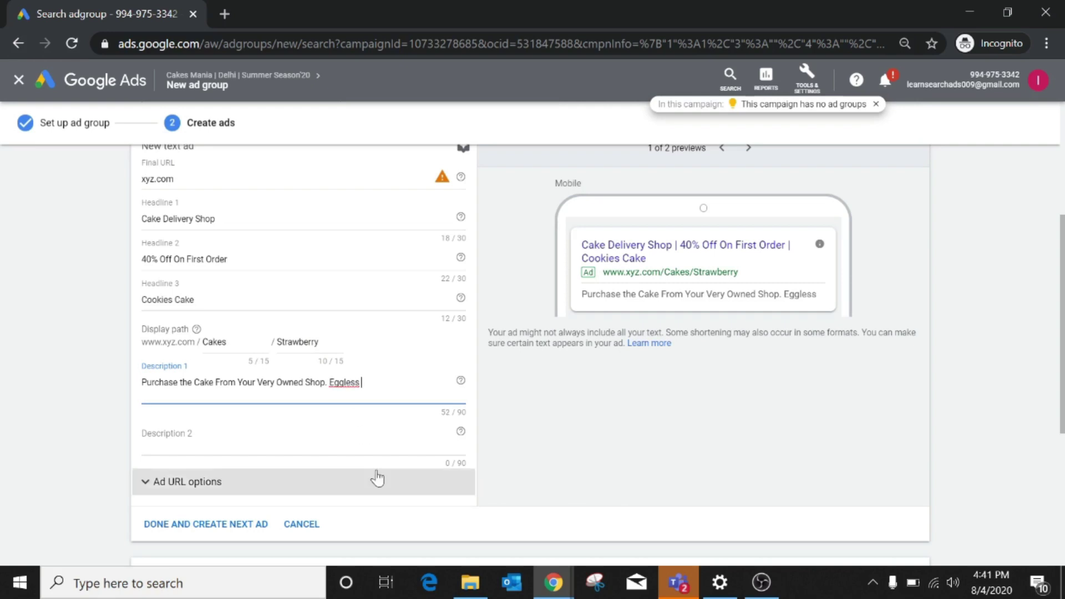
pyautogui.write('and Freshly')
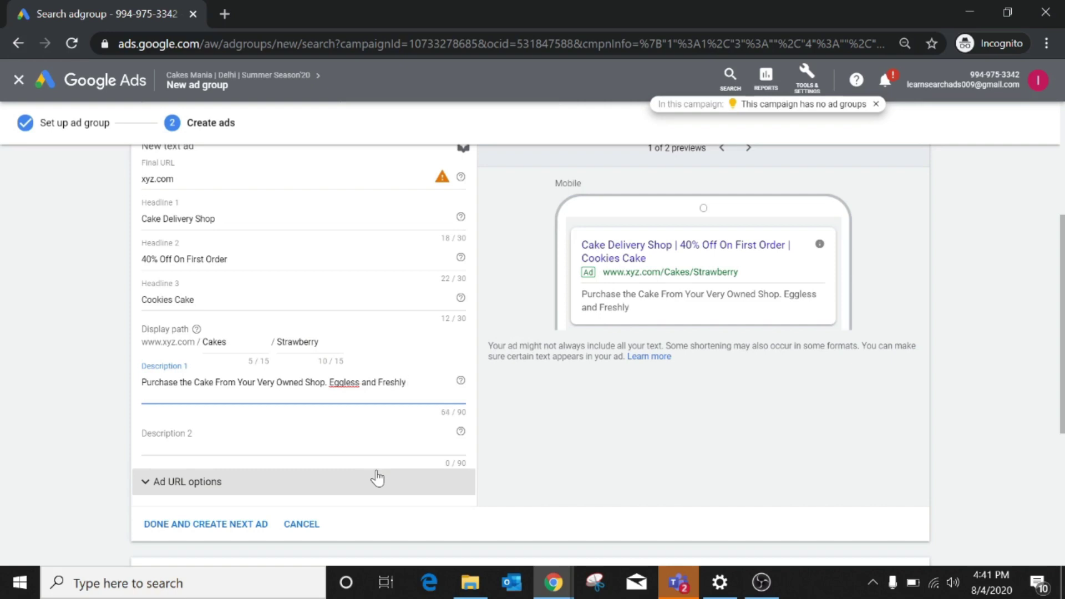
pyautogui.write(' Baked')
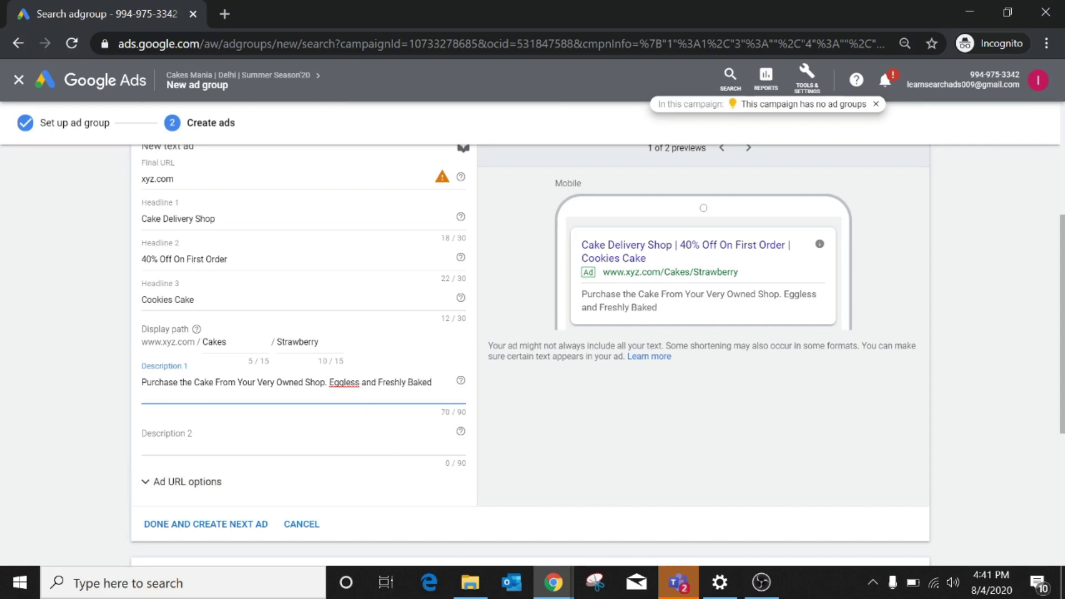
pyautogui.click(344, 382)
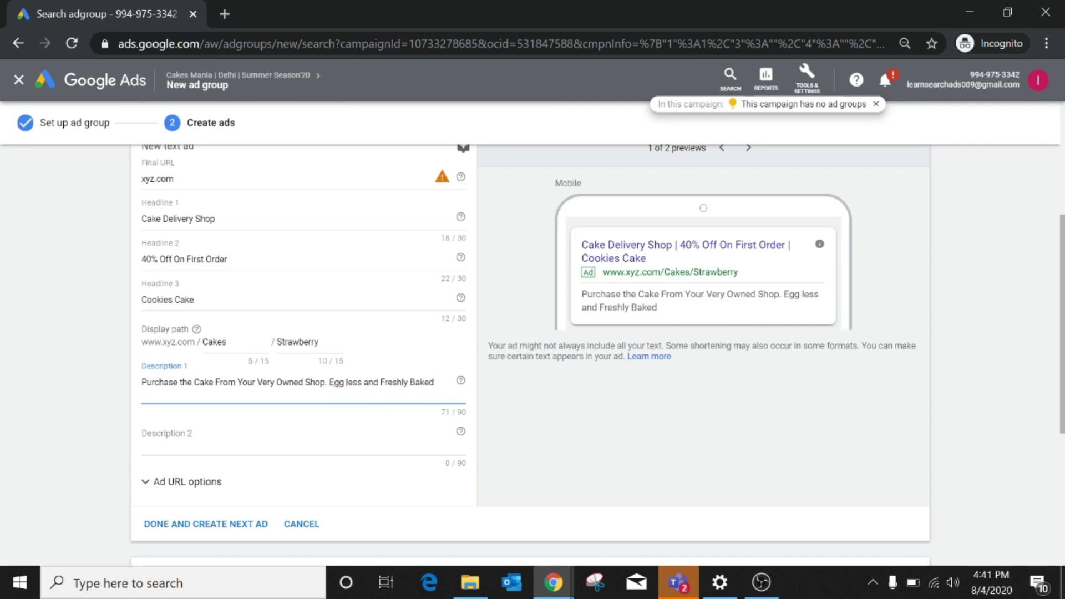
pyautogui.click(348, 382)
pyautogui.write('L')
pyautogui.press('Delete')
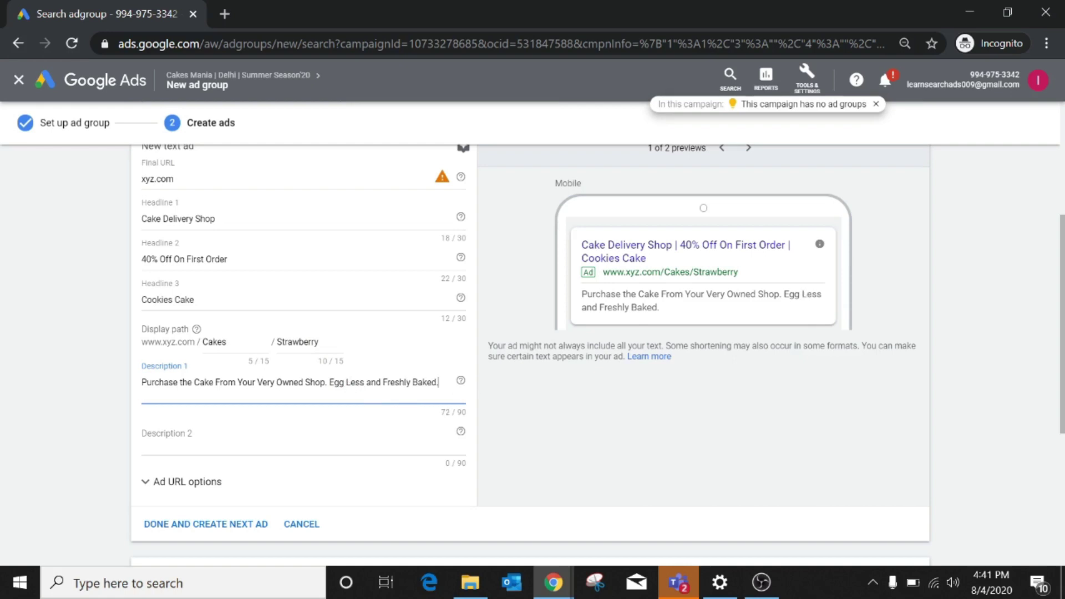
pyautogui.click(172, 438)
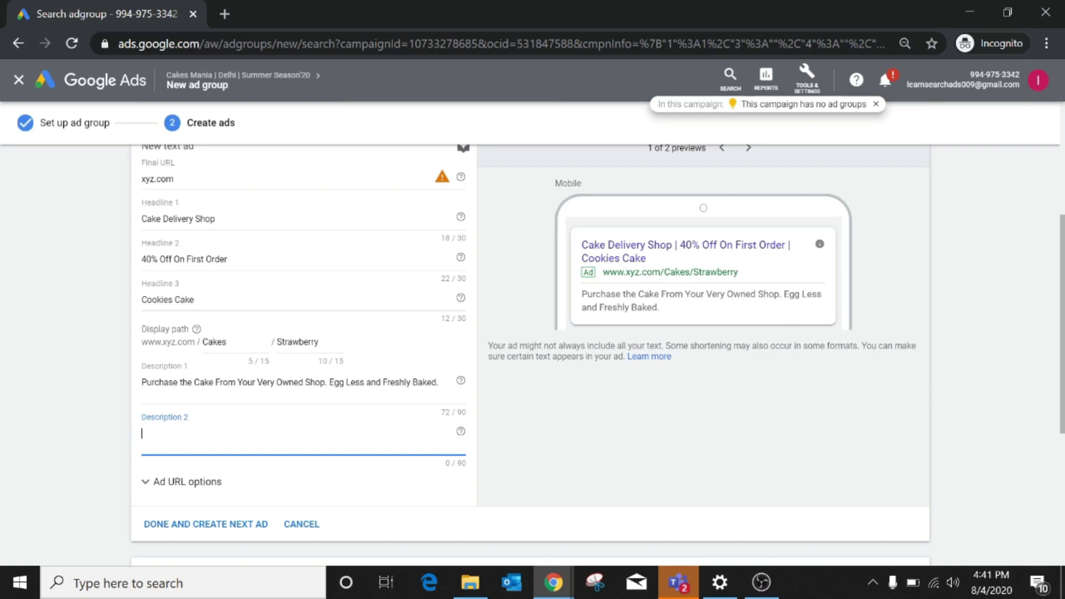
pyautogui.scroll(-5, 176, 450)
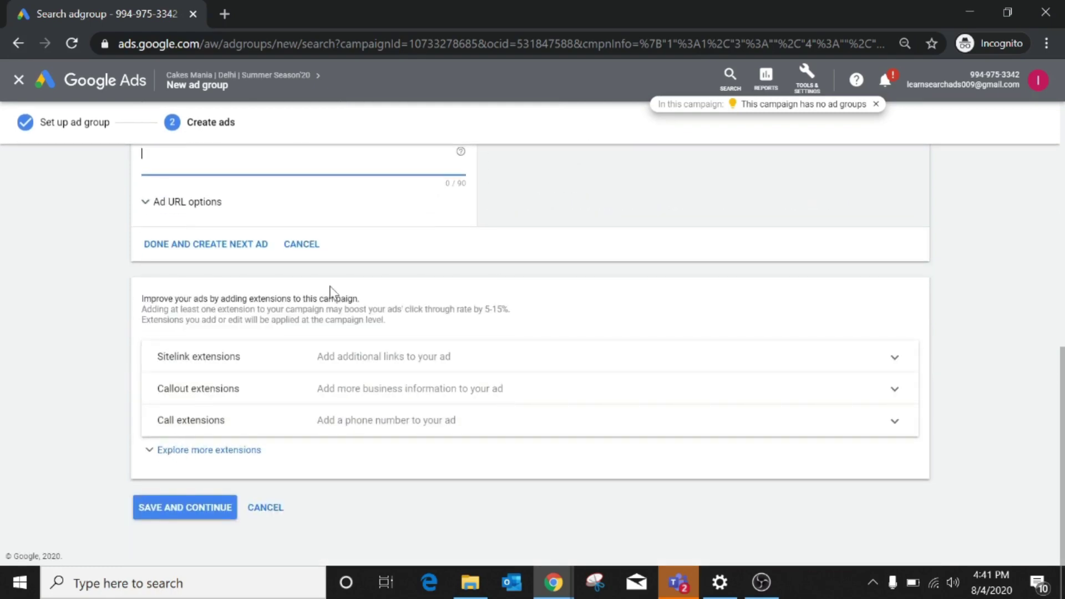
pyautogui.scroll(4, 368, 254)
pyautogui.scroll(6, 369, 251)
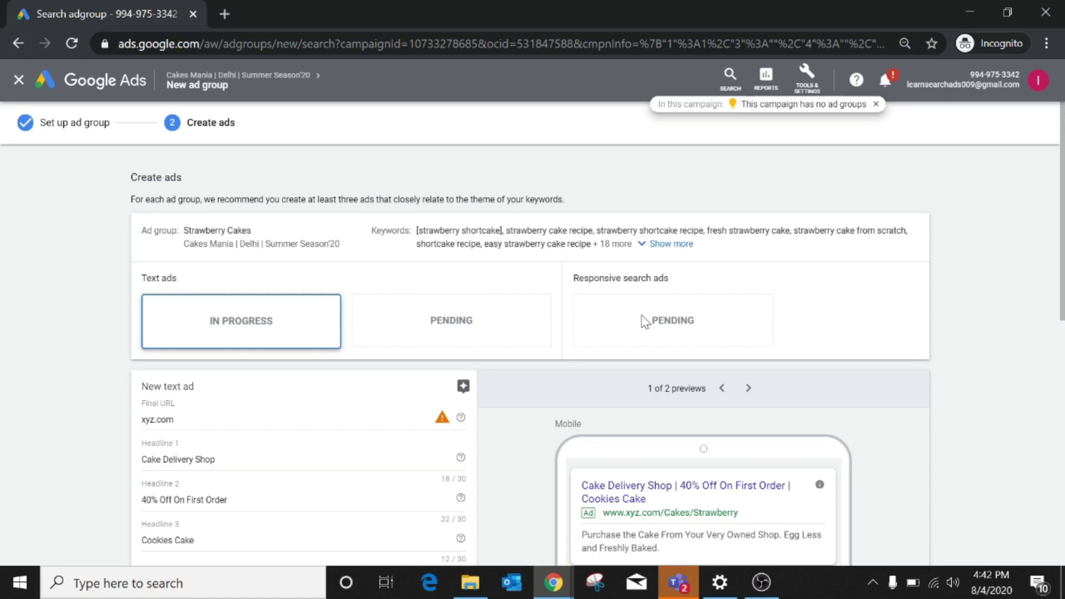
pyautogui.scroll(-10, 644, 321)
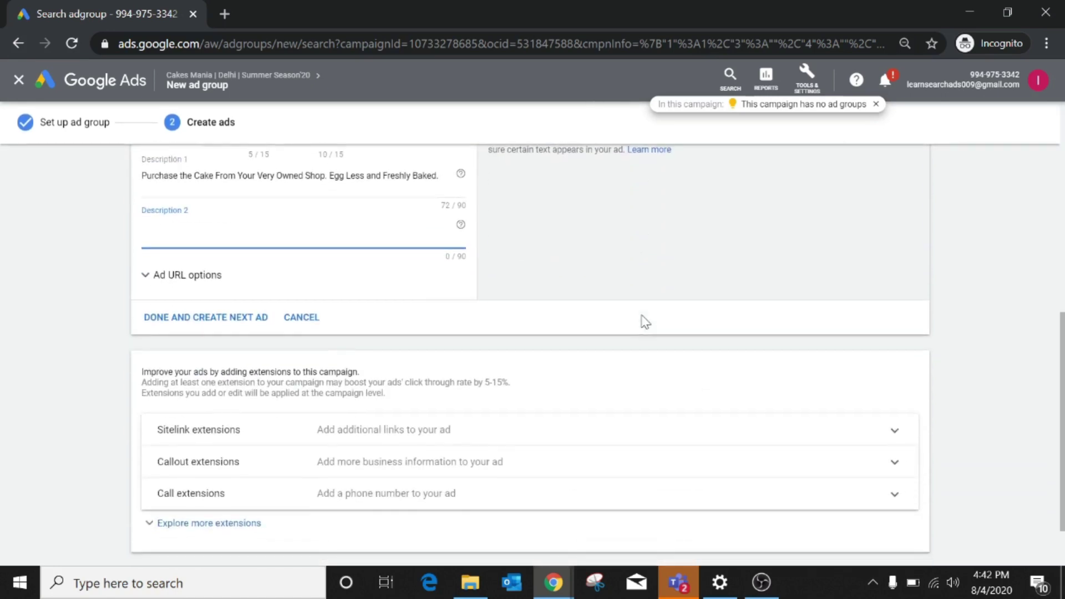
pyautogui.scroll(-2, 291, 492)
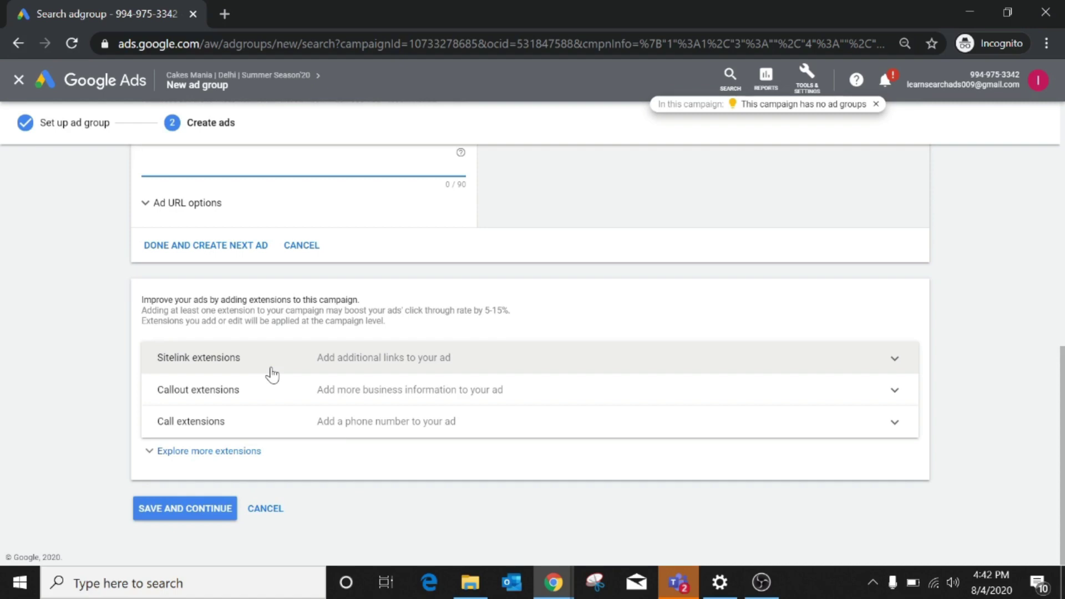
# Save the Strawberry Cakes ad group and its text ad, returning to the Ad groups list.
pyautogui.click(173, 510)
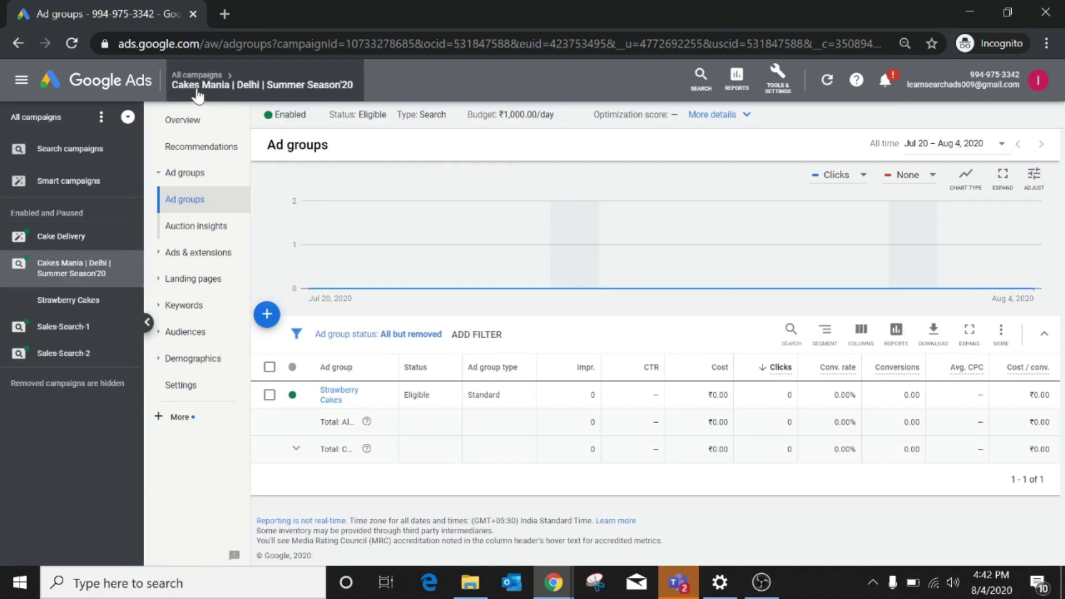
pyautogui.moveTo(198, 96)
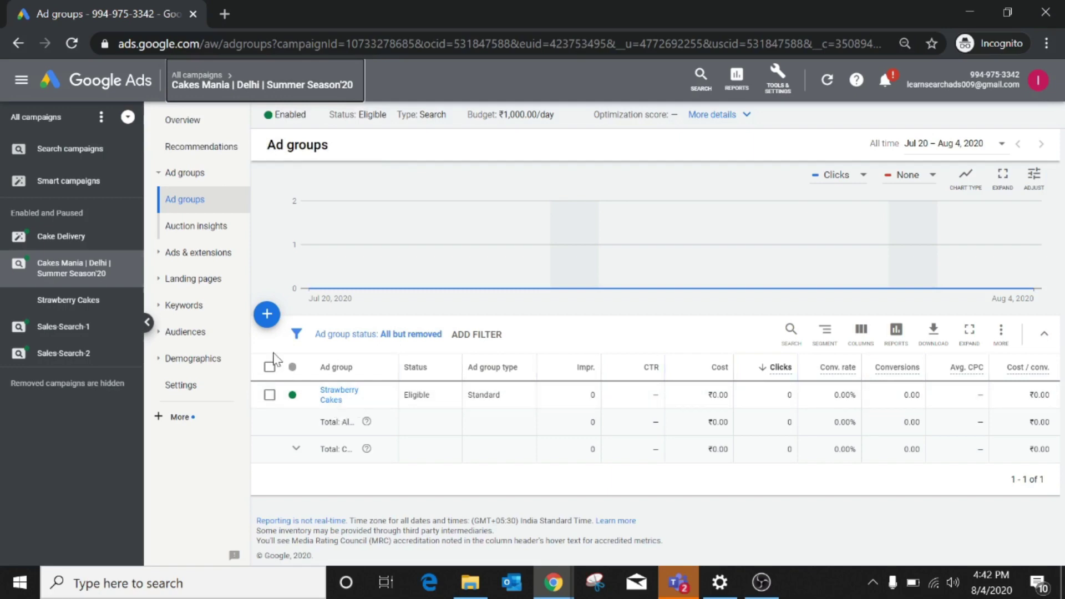
pyautogui.click(267, 314)
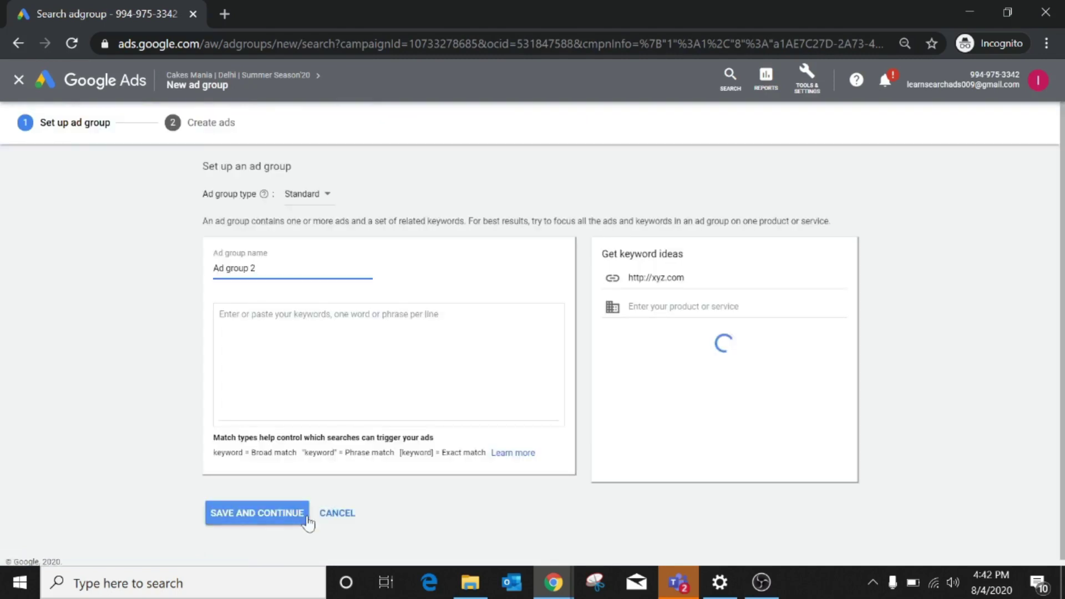
pyautogui.click(334, 516)
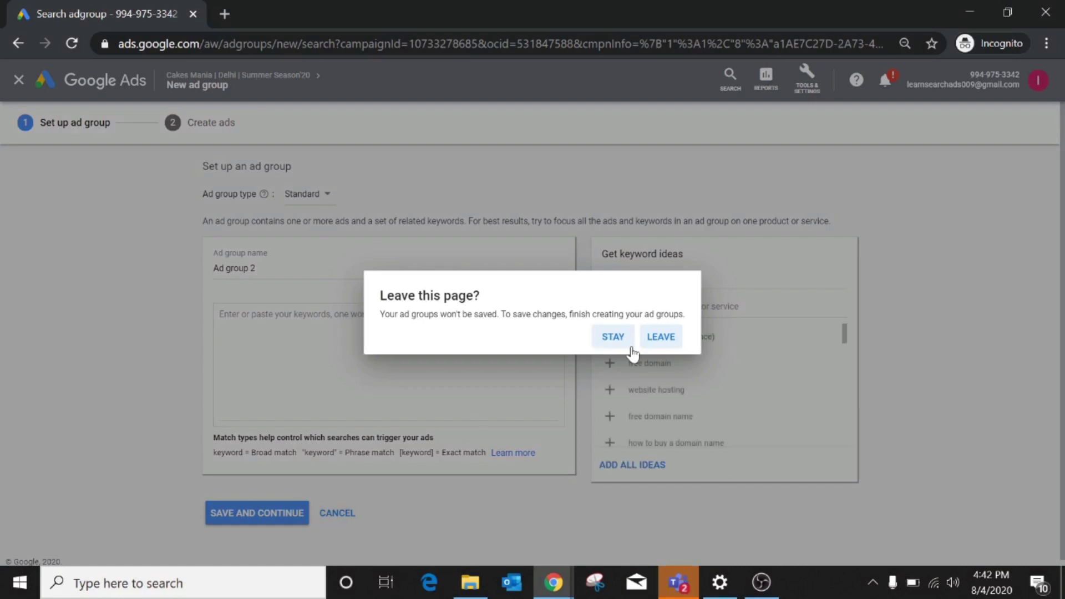
pyautogui.click(664, 337)
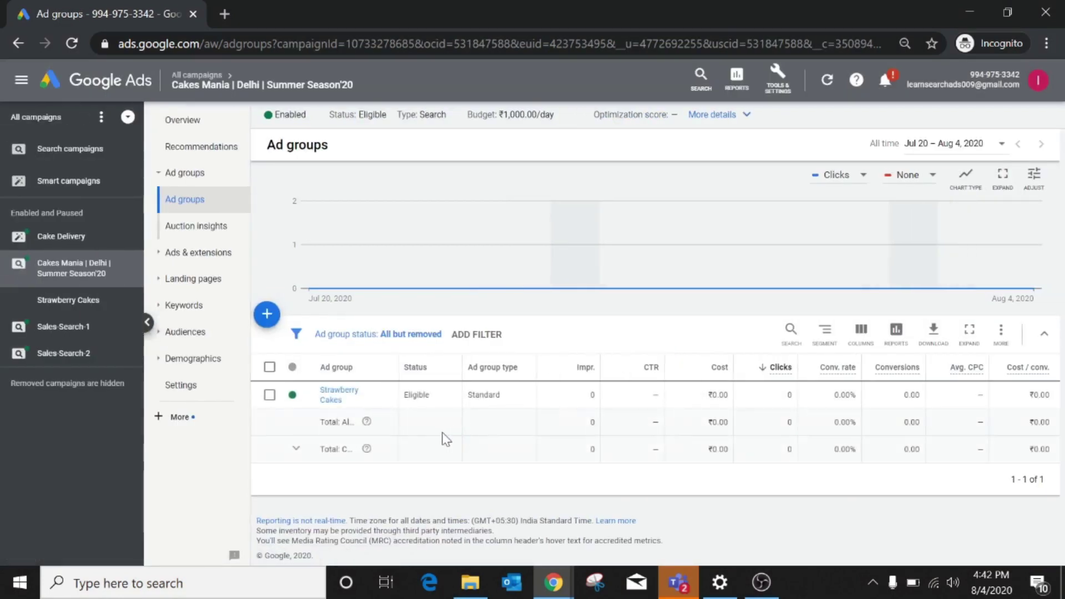
# Open the Strawberry Cakes ad group's Ads page to see the Cake Delivery Shop ad under review.
pyautogui.click(332, 395)
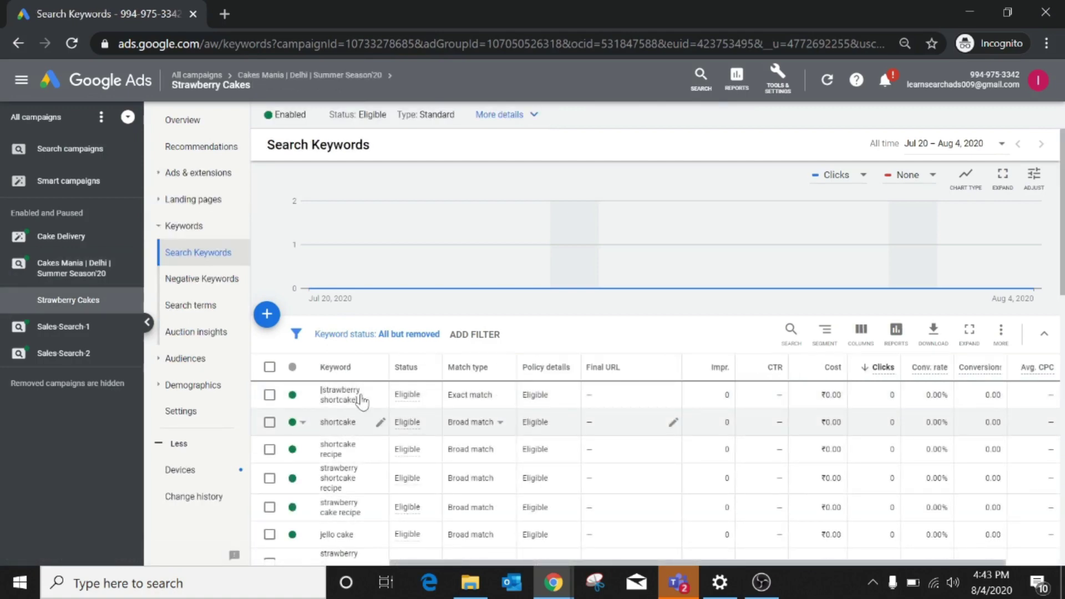
pyautogui.click(196, 192)
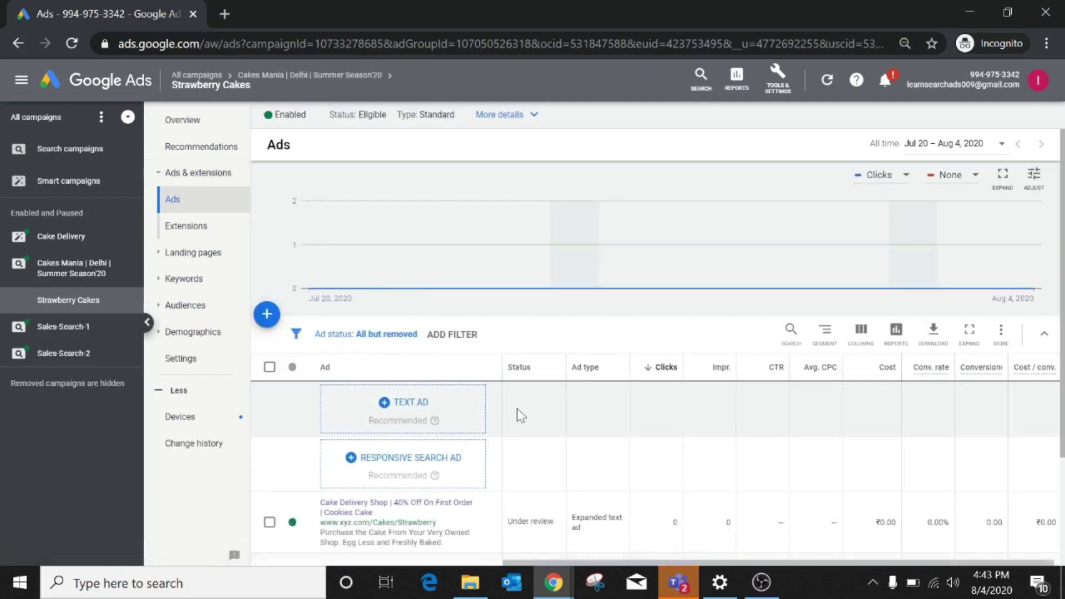
pyautogui.scroll(-3, 517, 408)
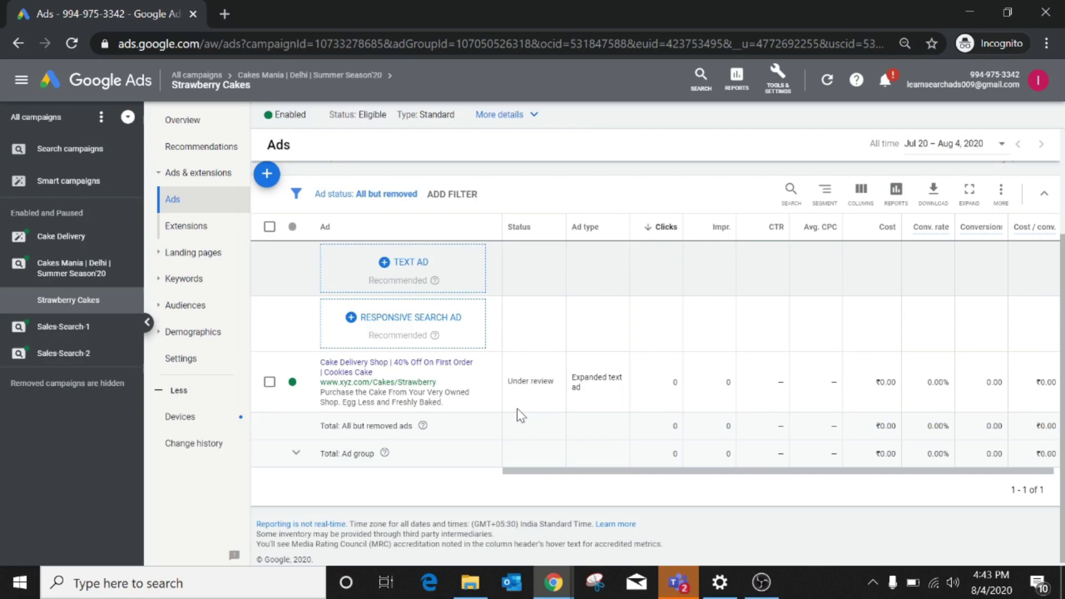
pyautogui.scroll(1, 402, 377)
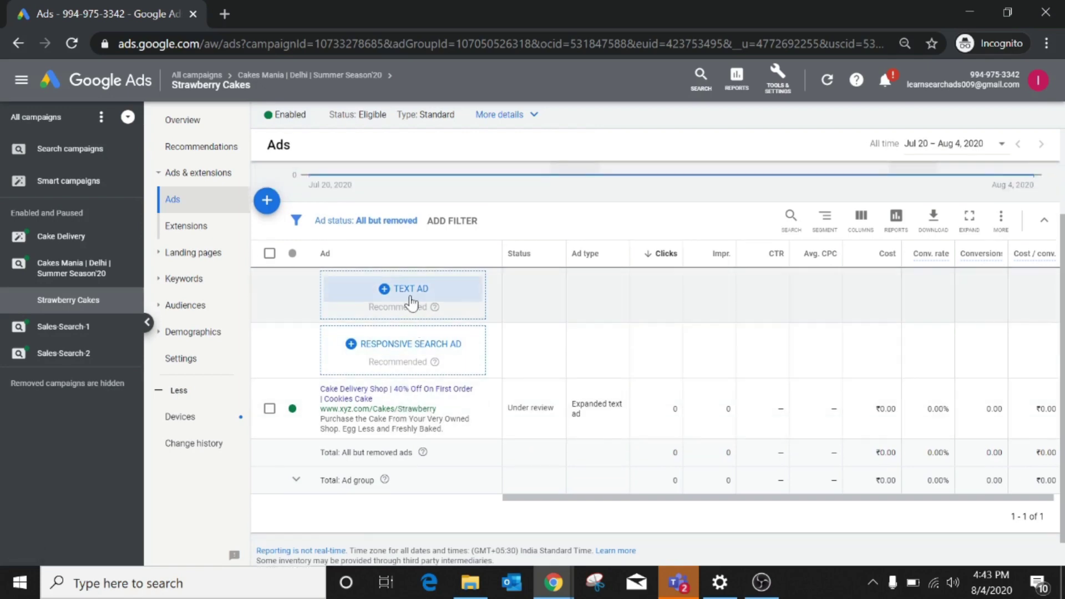
pyautogui.click(261, 200)
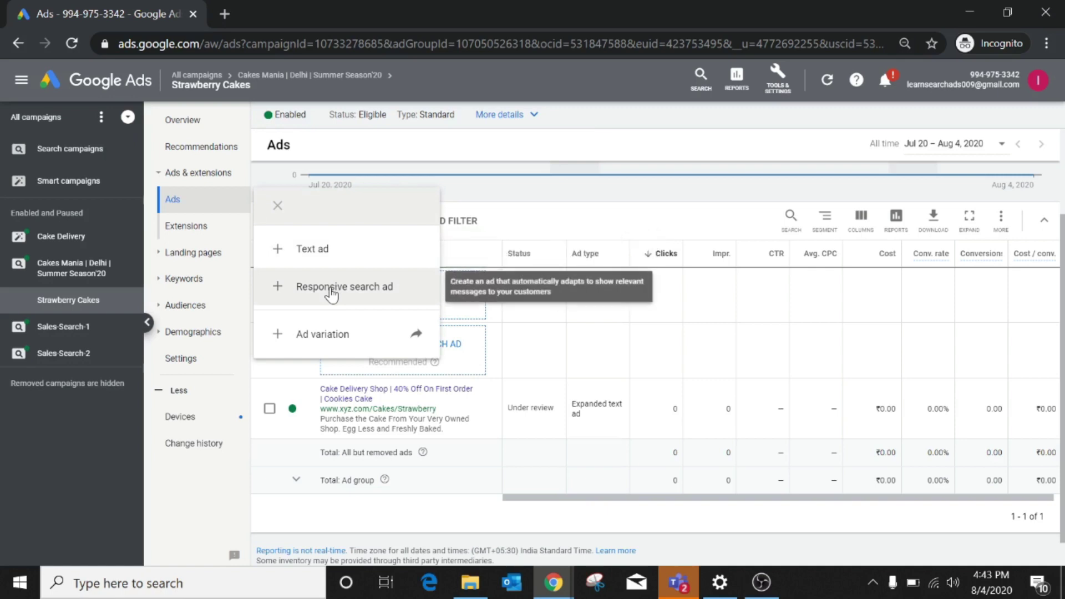
pyautogui.click(543, 221)
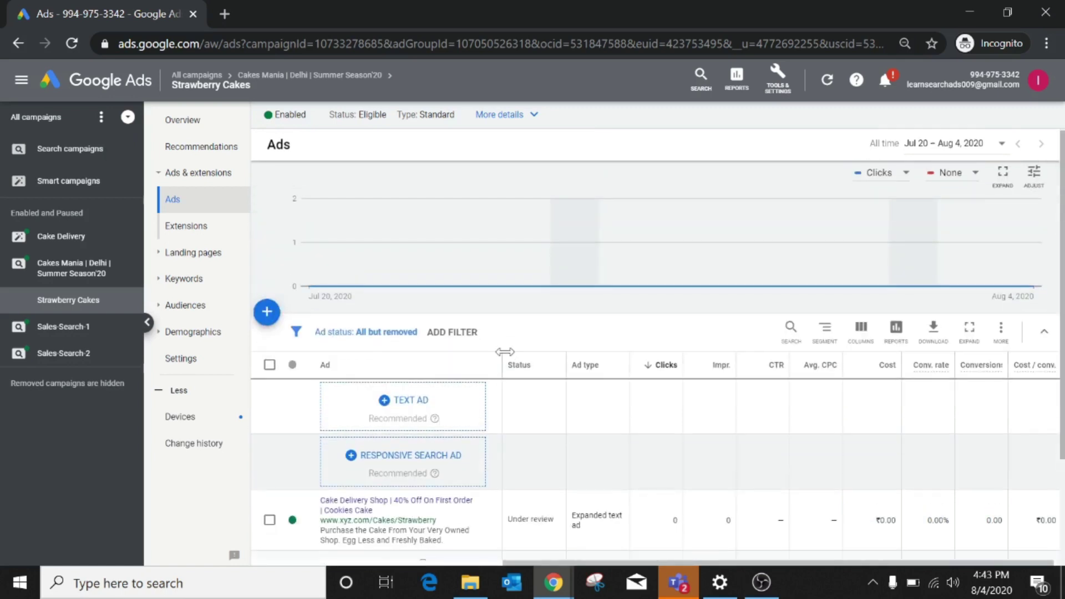